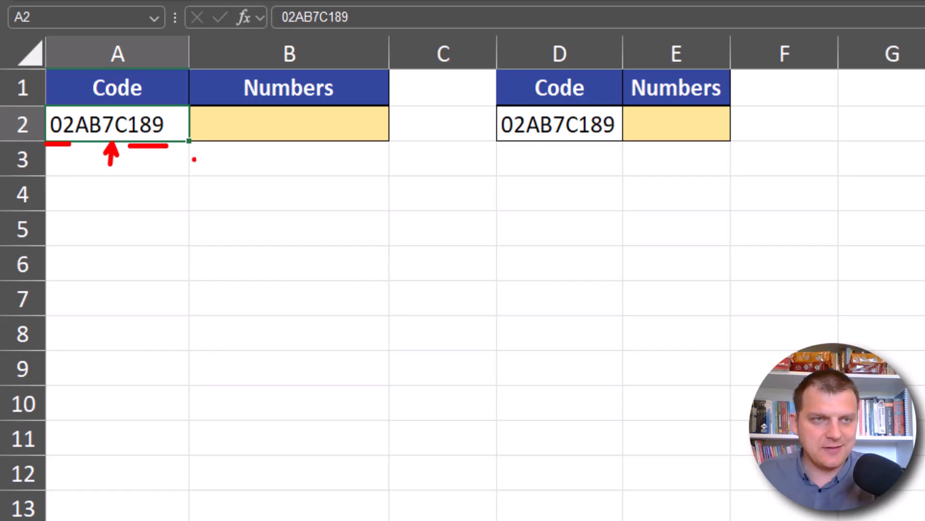
Step: Enter the formula =MID(A2,2,1) in cell B2 to extract the second character of the code
key("Escape")
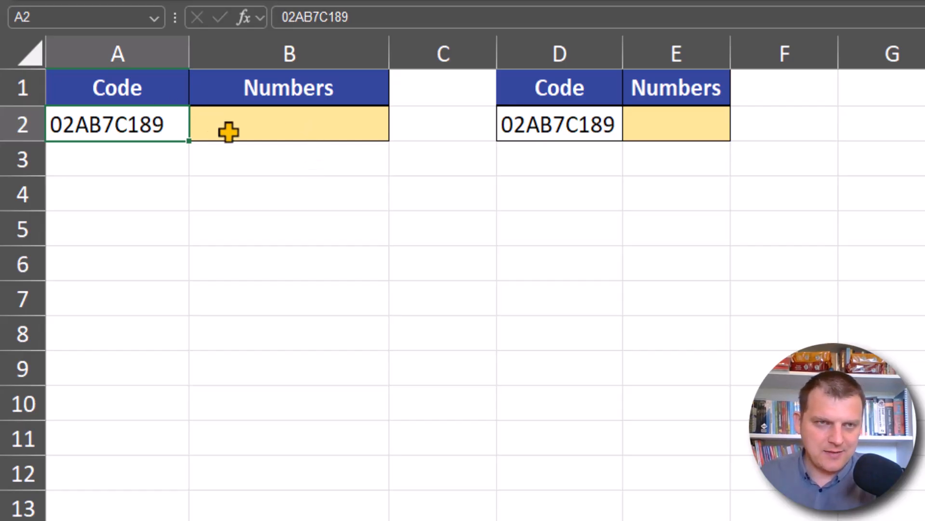
left_click(302, 130)
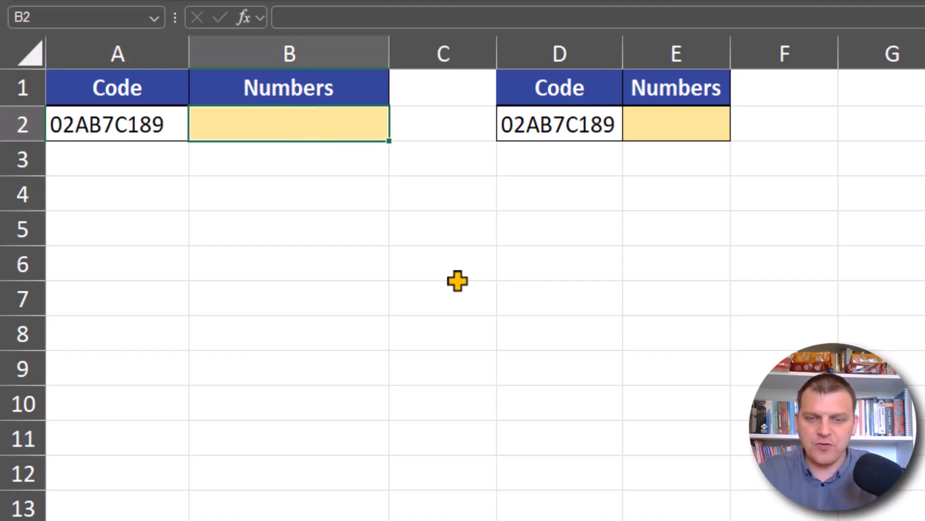
type("=mid")
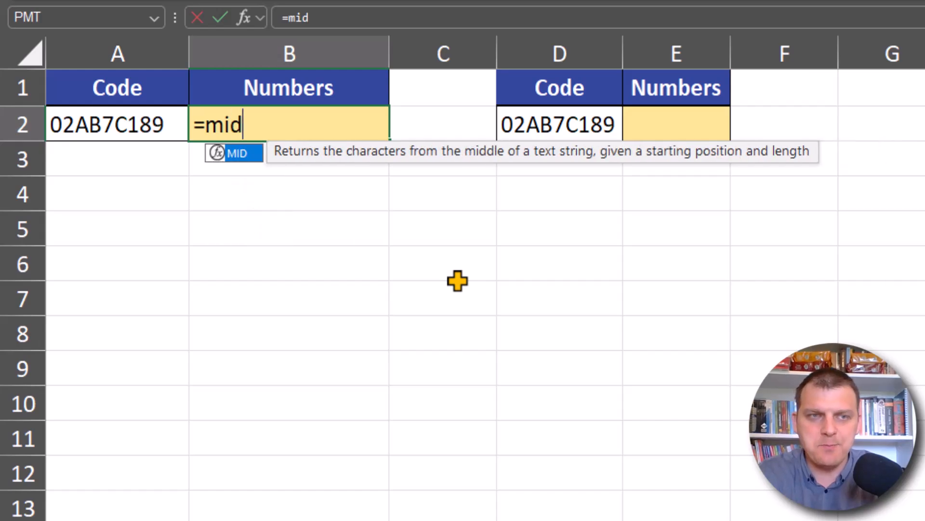
key("Tab")
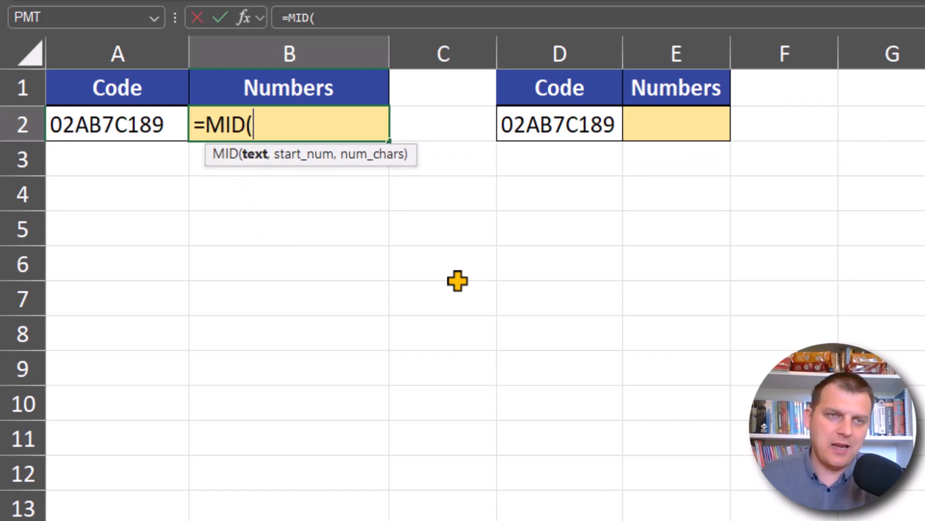
left_click(102, 123)
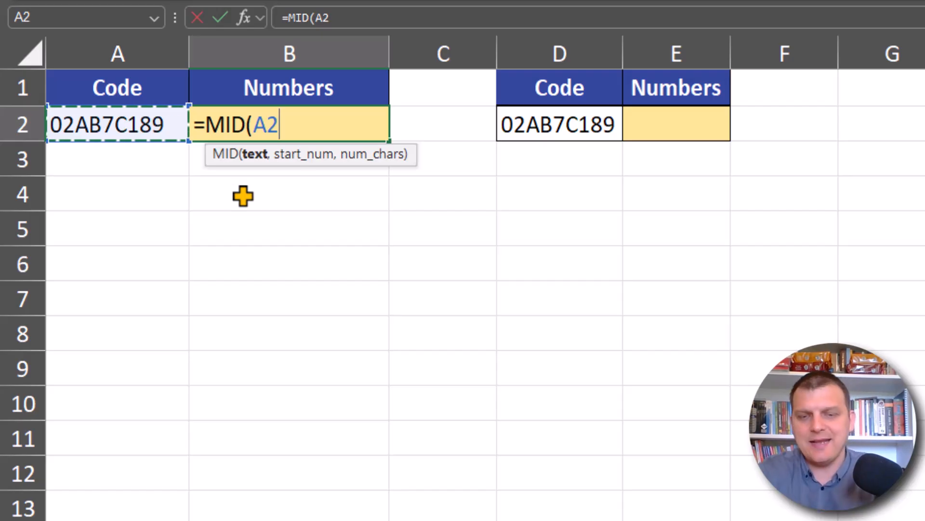
type(",")
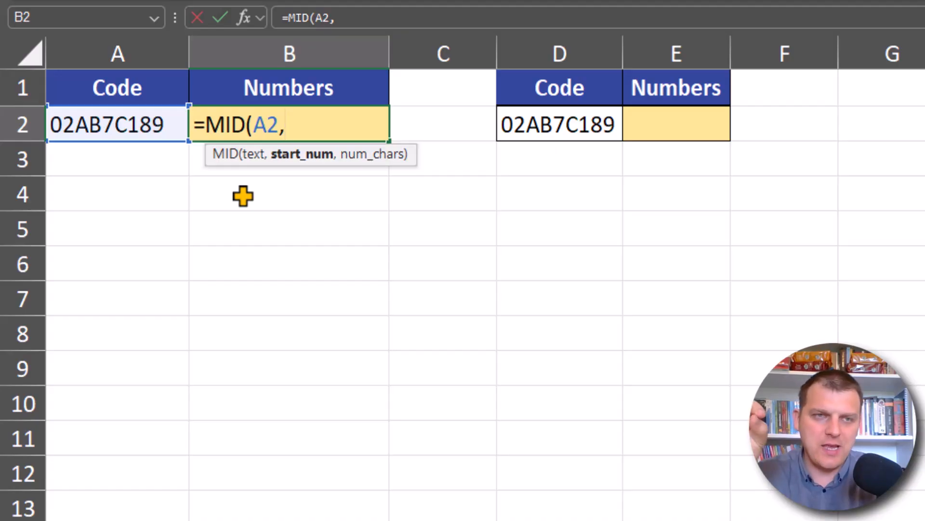
type("2")
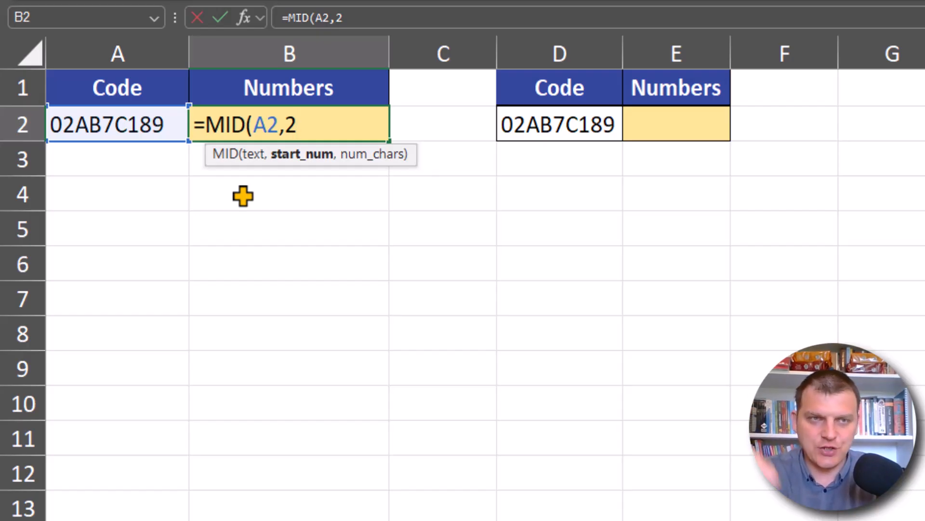
type(",")
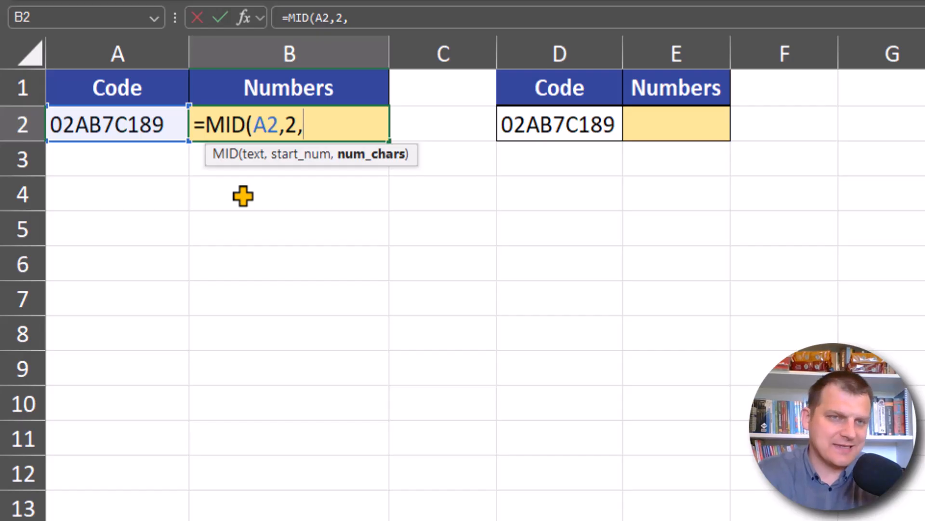
type("1")
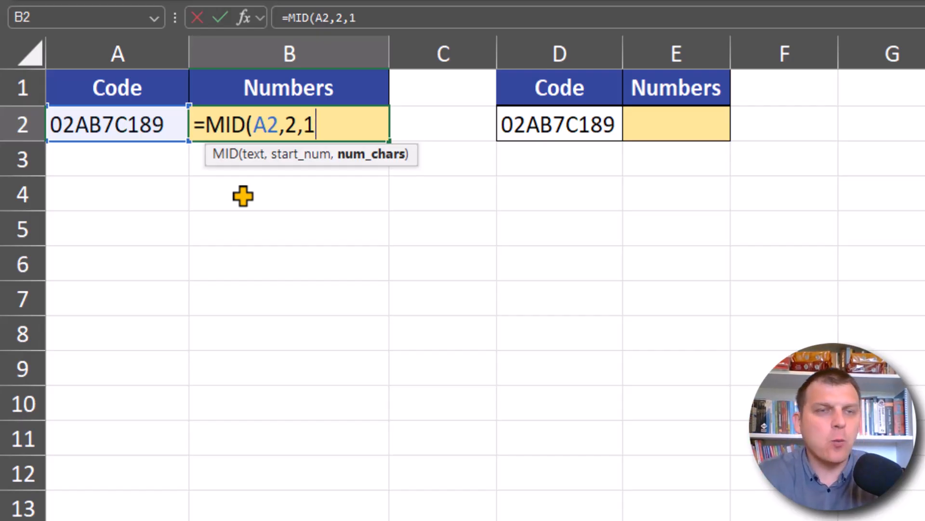
type(")")
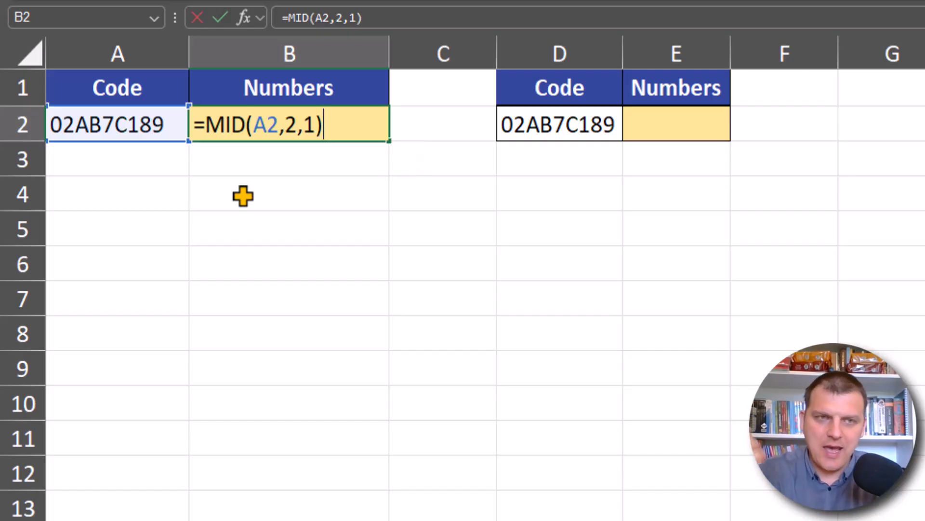
key("Return")
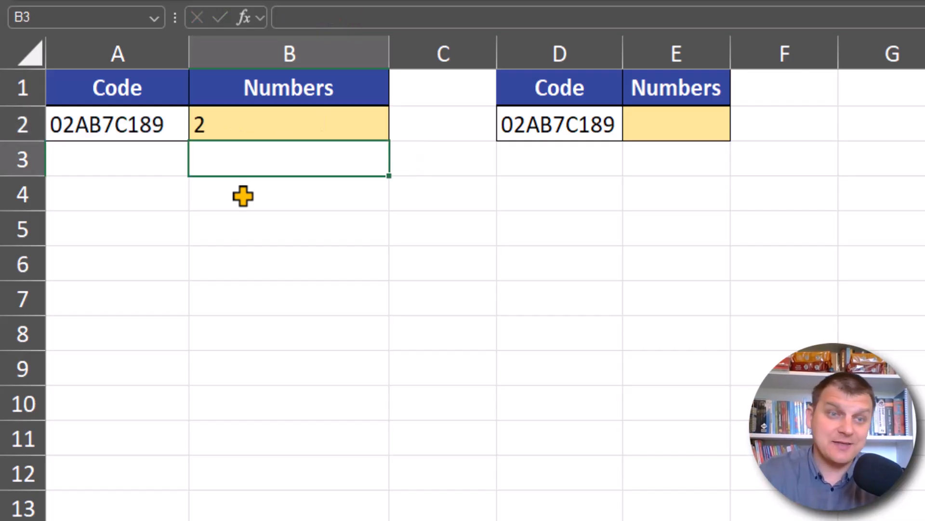
Step: Inspect the start number argument of the MID formula in cell B2, and clear the cell
left_click(244, 119)
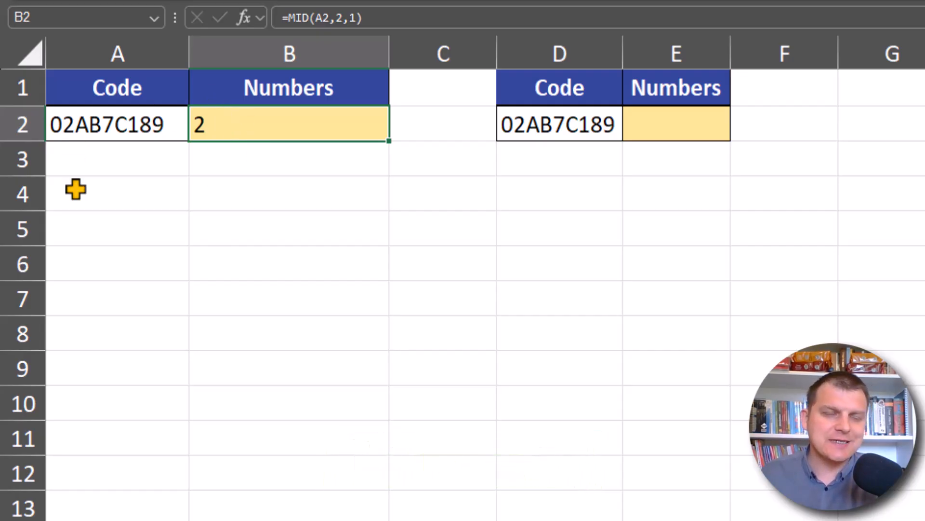
double_click(285, 139)
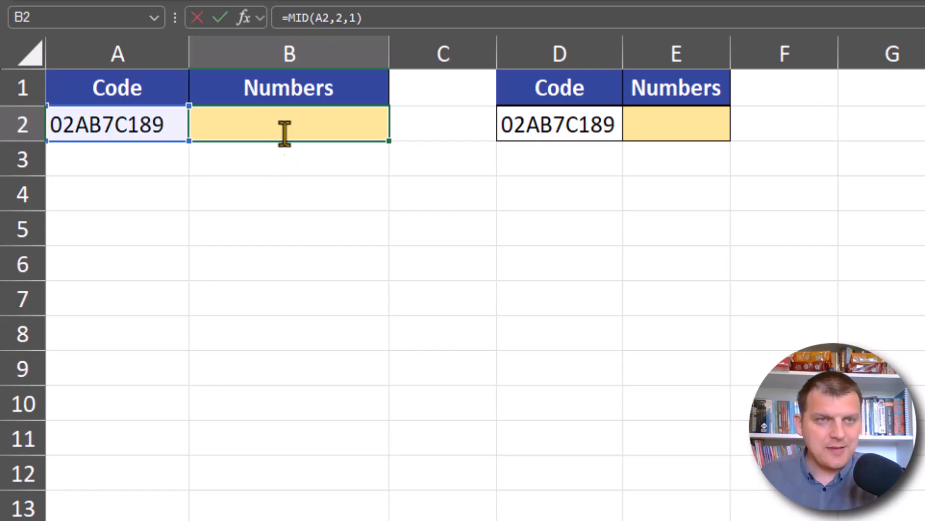
left_click(297, 125)
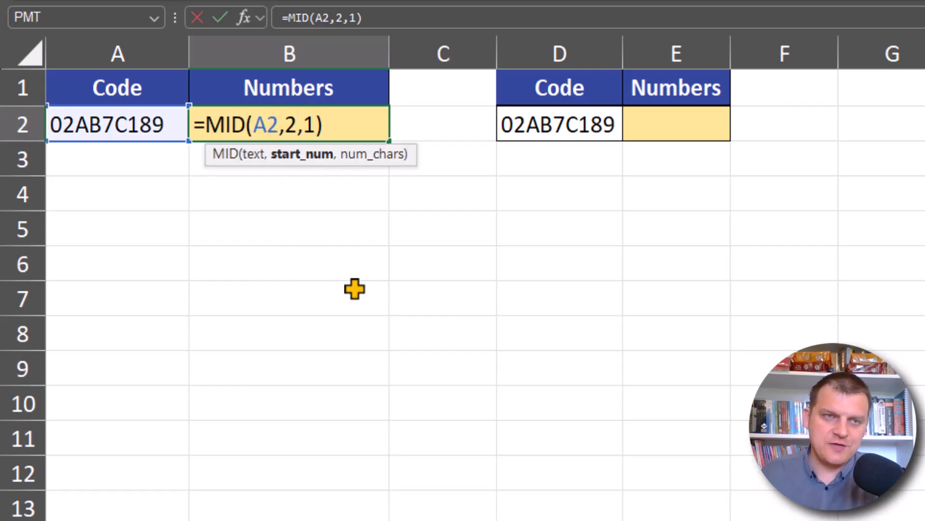
key("shift+Left")
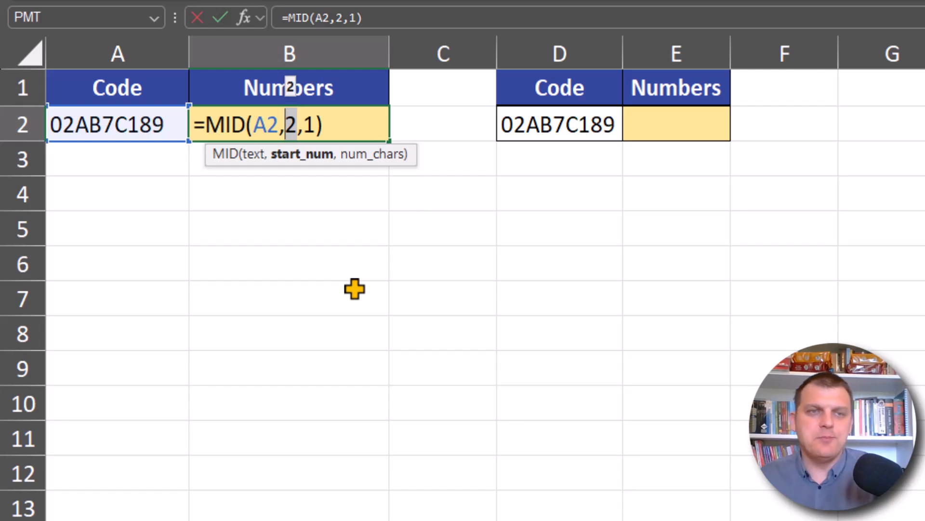
key("ctrl+Return")
key("Delete")
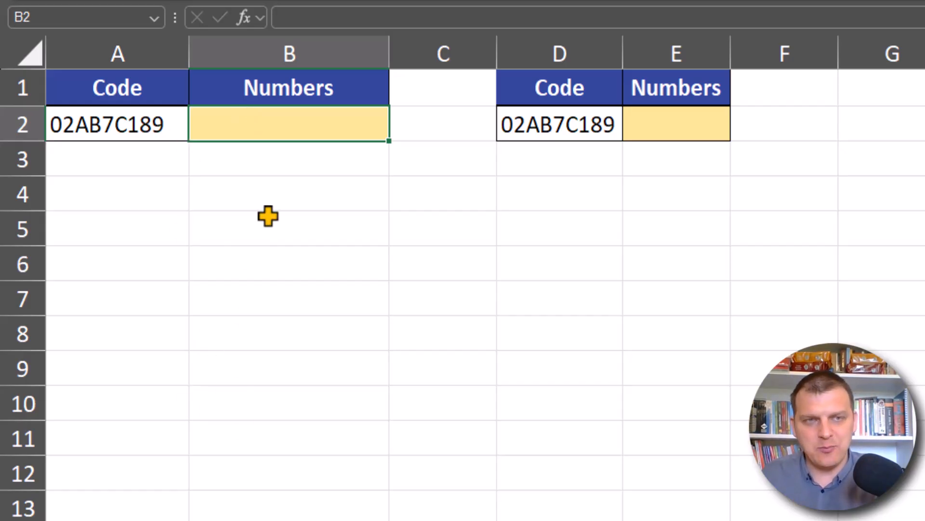
Step: Enter the formula =ROW(2:5) in cell B2 to generate a sequence of row numbers
type("=row")
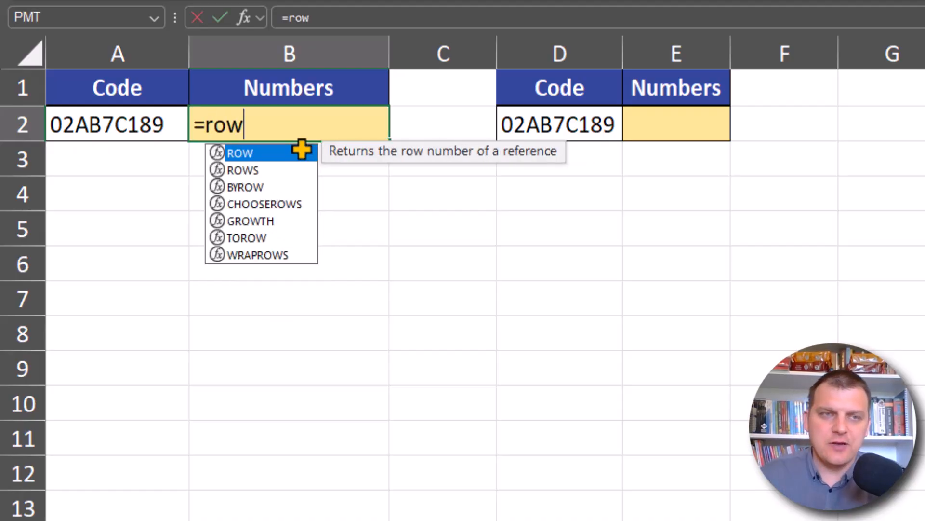
double_click(209, 151)
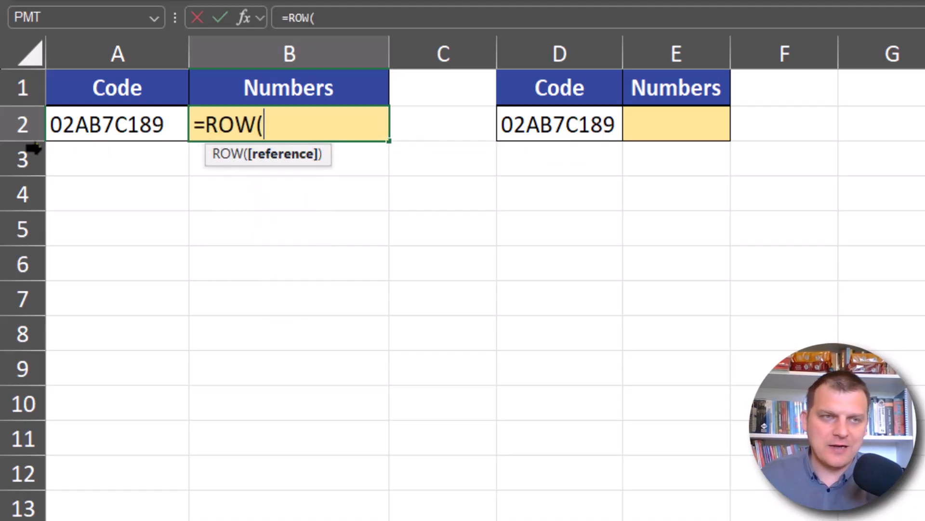
left_click_drag(17, 123, 25, 227)
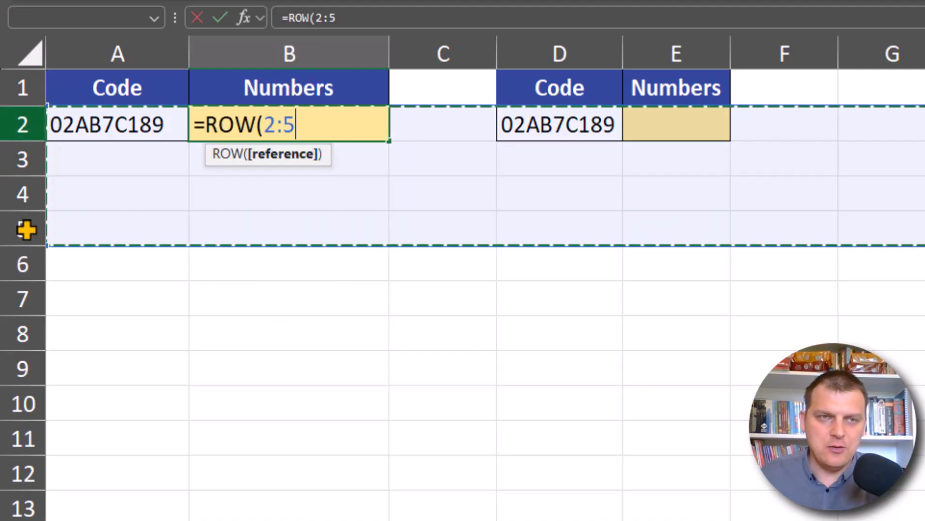
type(")")
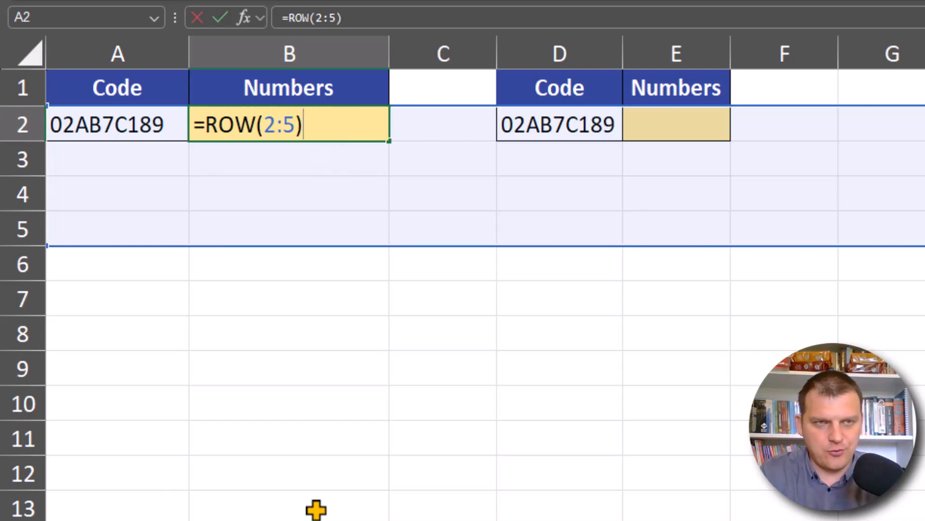
key("Return")
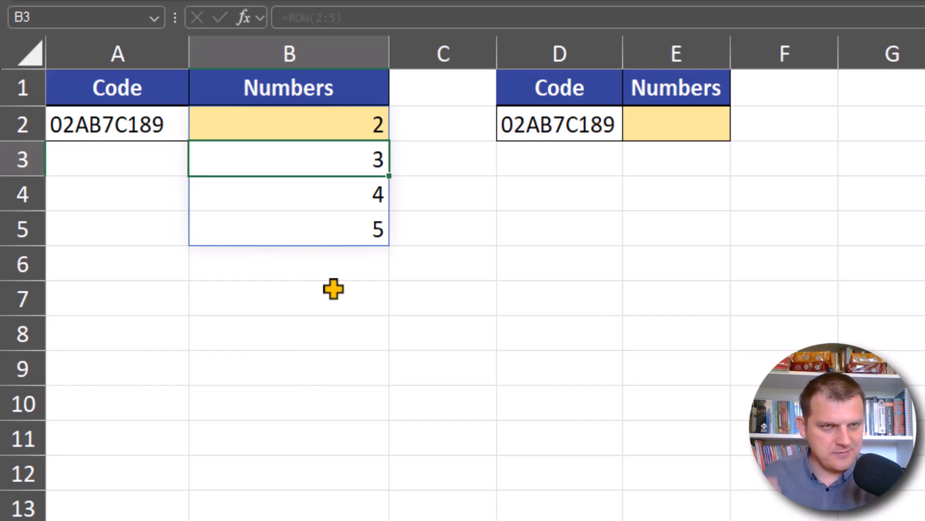
Step: Inspect the row reference inside the ROW formula in cell B2, and delete the formula
left_click(355, 128)
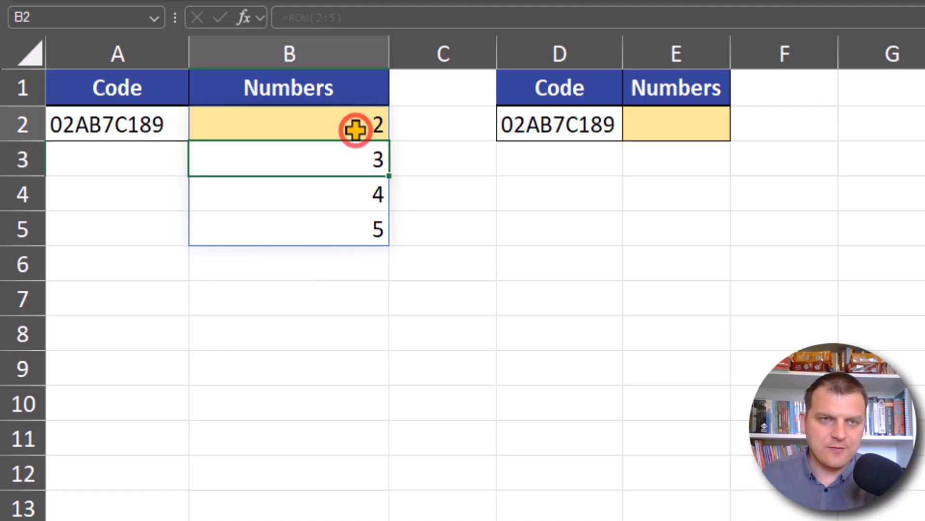
key("F2")
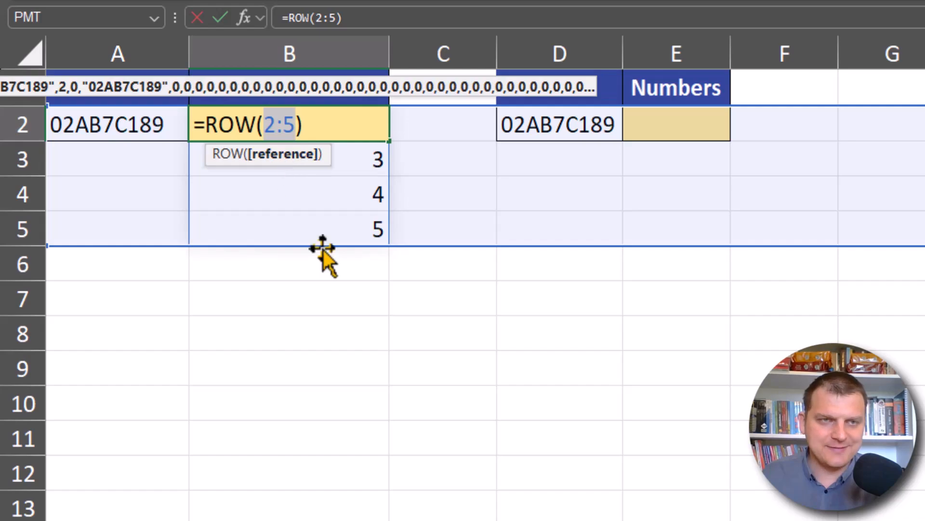
key("Escape")
key("Delete")
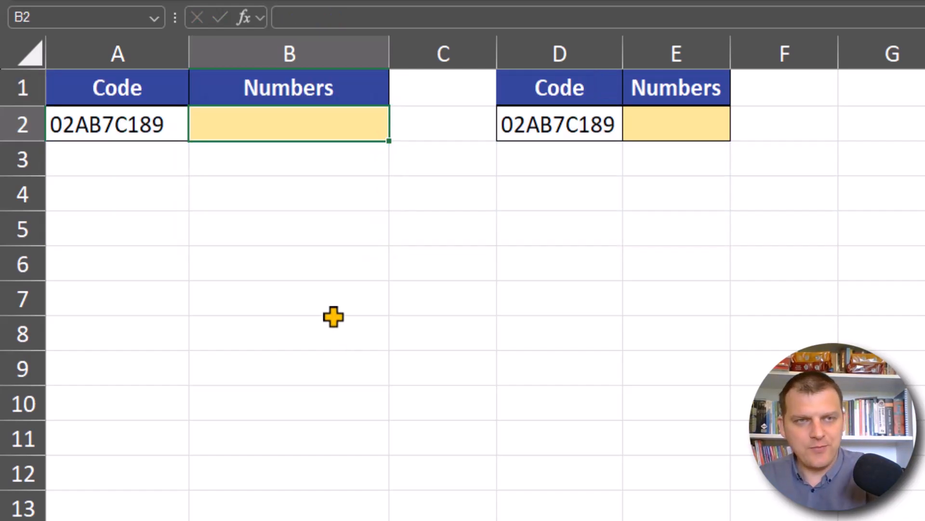
Step: Enter the formula ="1:"&LEN(A2) in cell B2 to build a text row reference sized to the code's length
type("=\"")
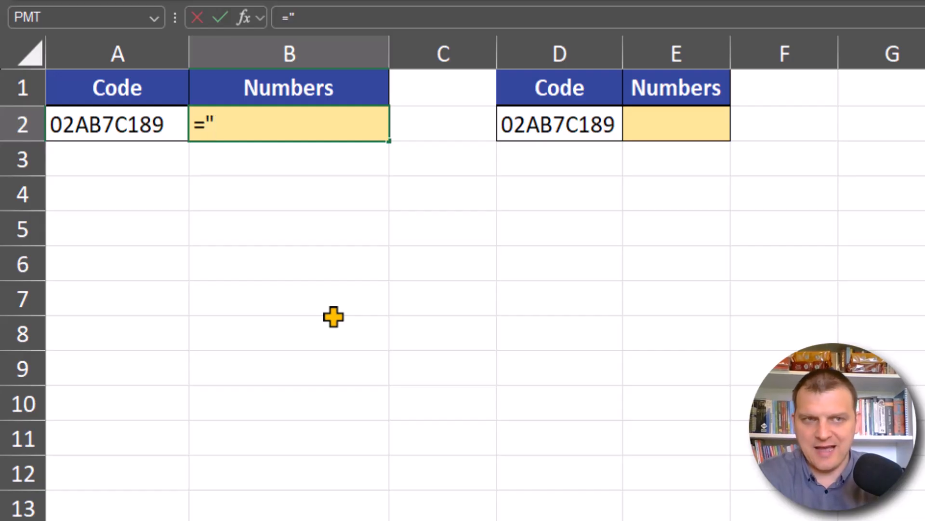
type("1:")
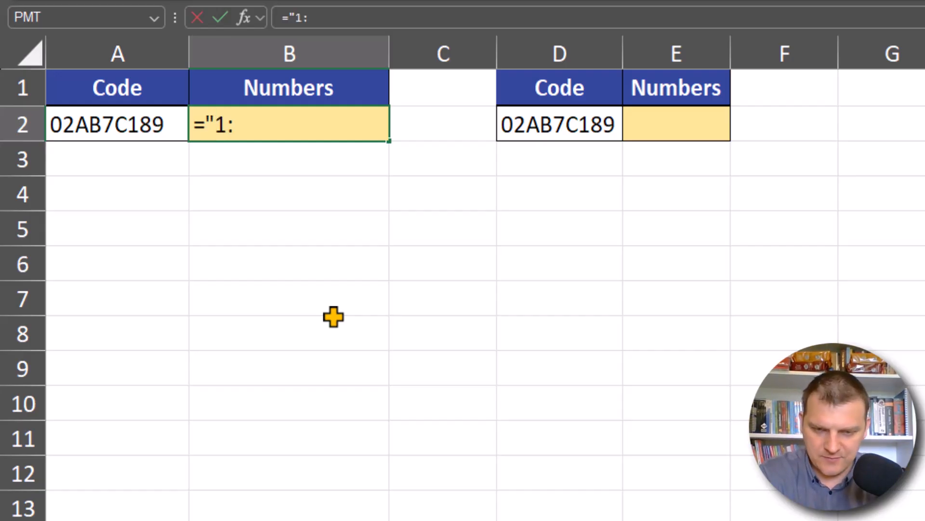
type("\"")
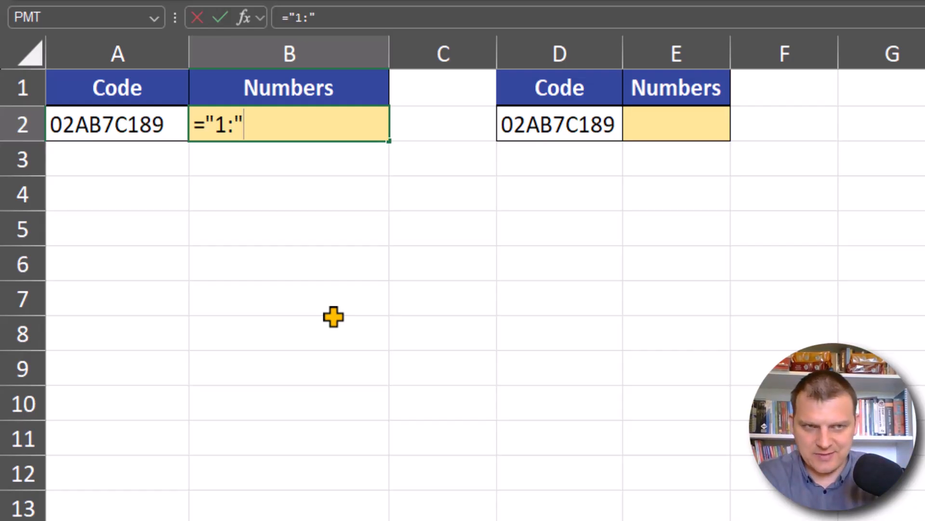
type("&")
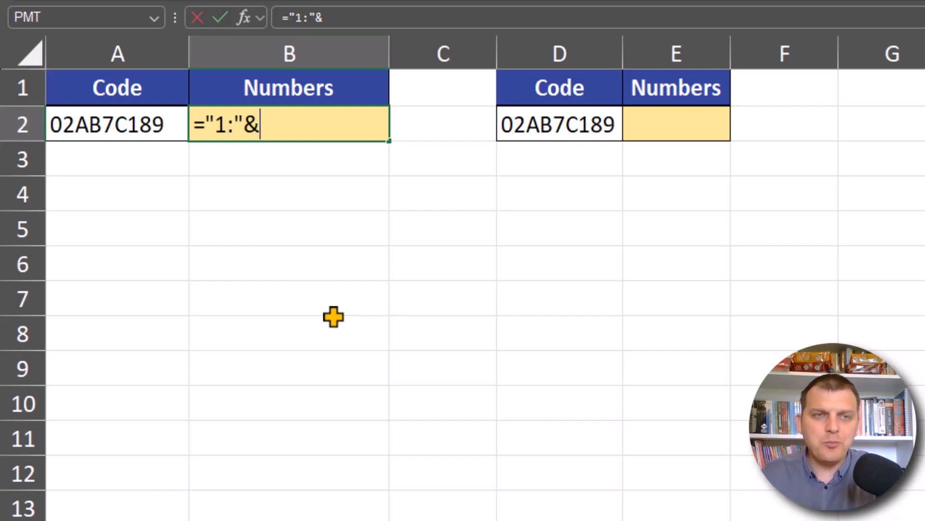
type("len")
key("Tab")
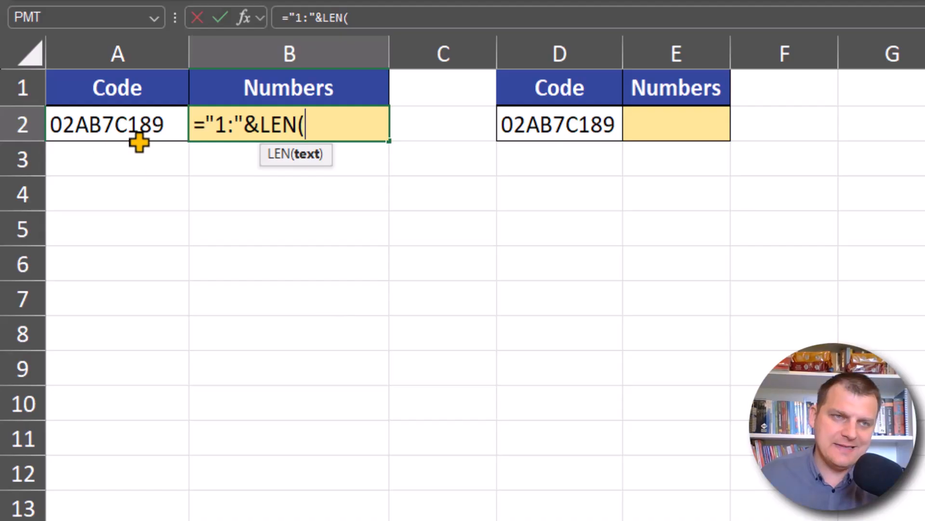
left_click(121, 120)
type(")")
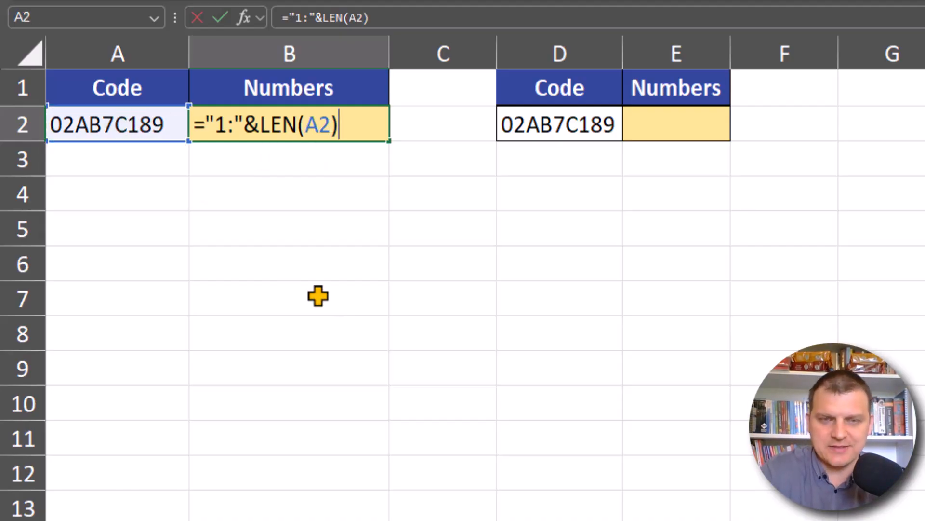
key("Return")
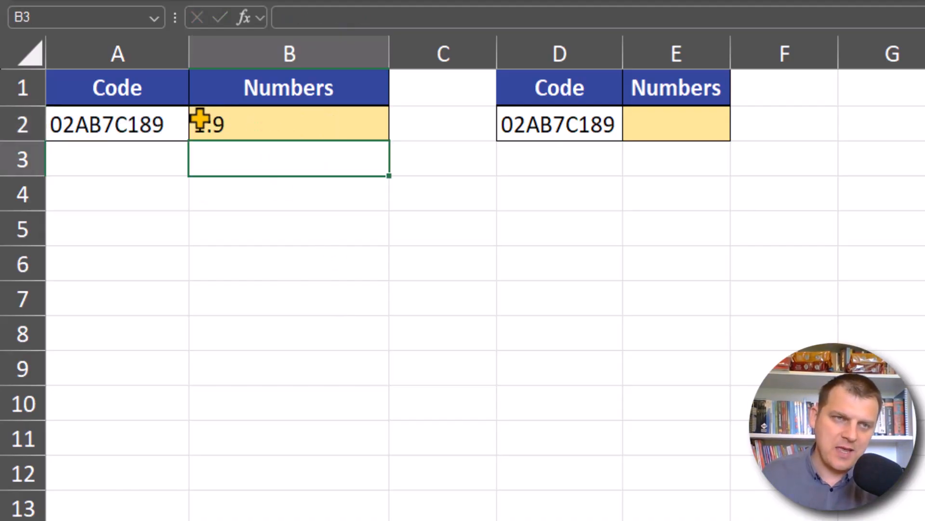
Step: Wrap the text row reference in cell B2 with INDIRECT, making the formula =INDIRECT("1:"&LEN(A2))
left_click(252, 124)
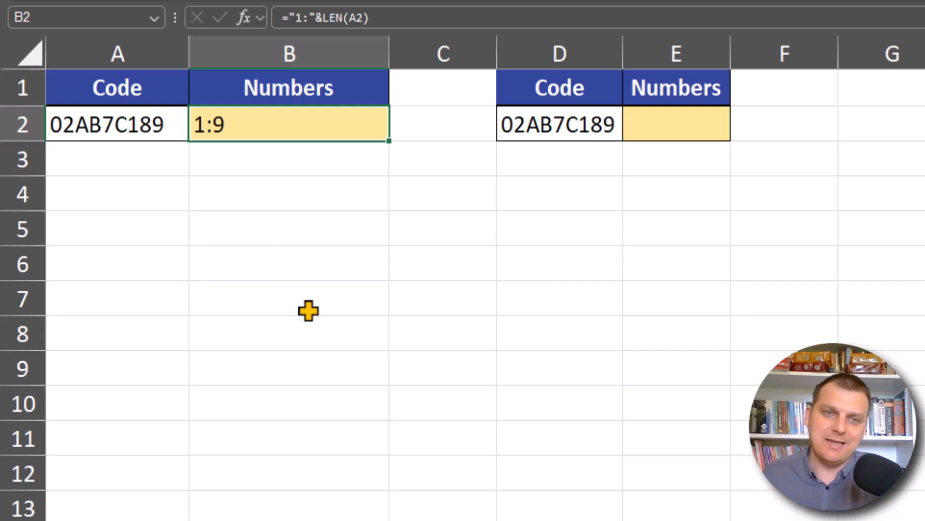
key("F2")
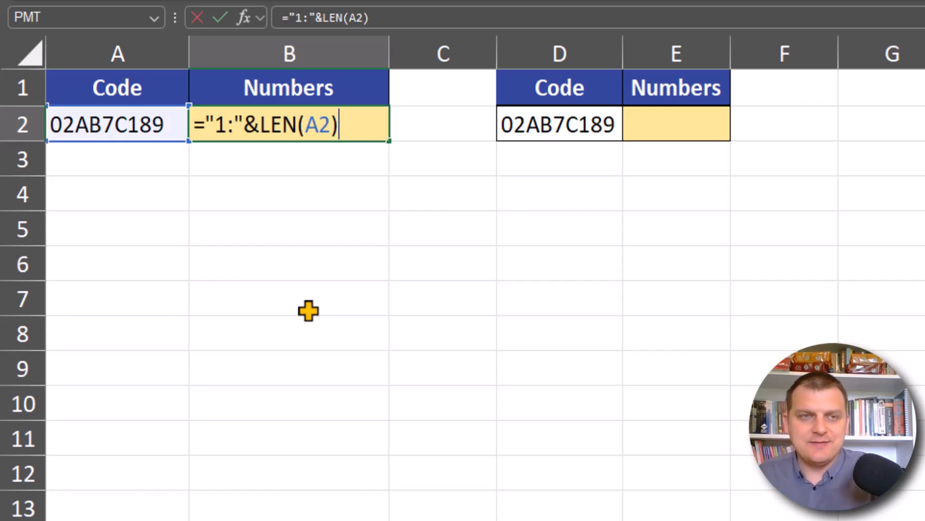
left_click(209, 123)
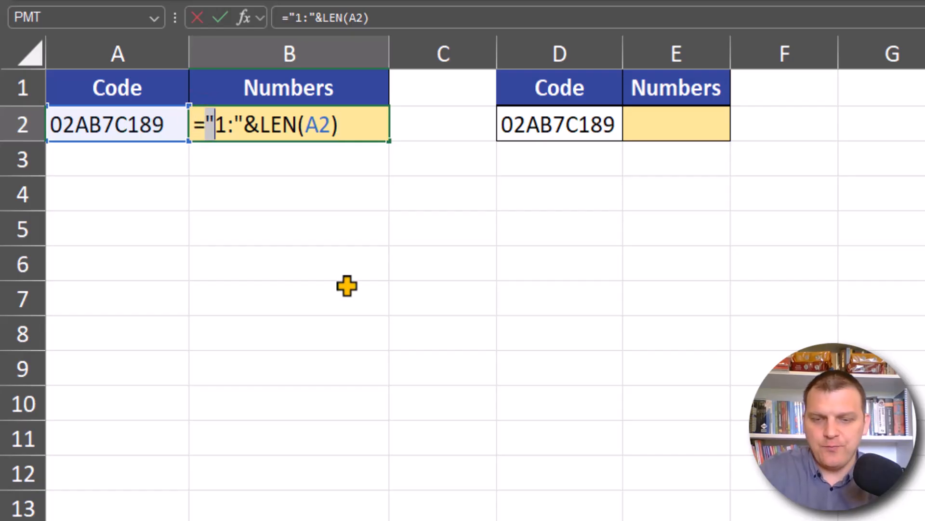
type("ind")
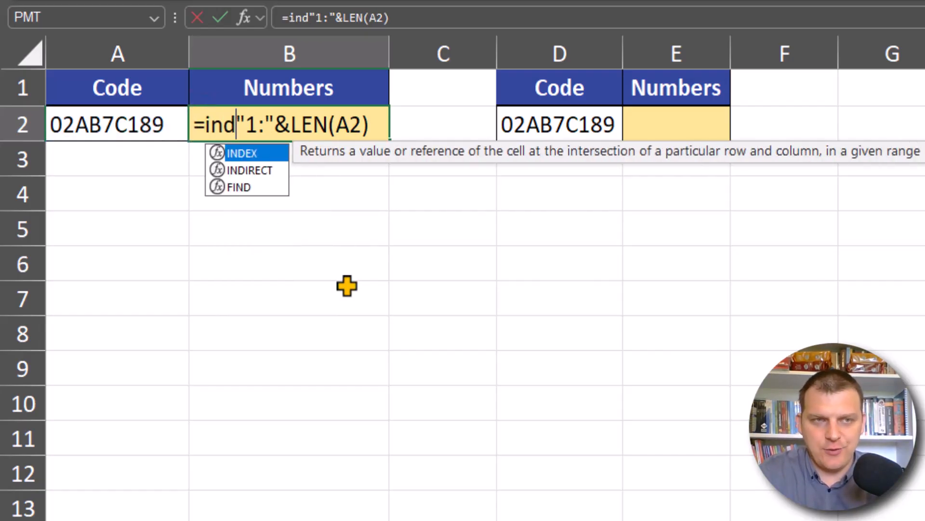
key("Down")
key("Tab")
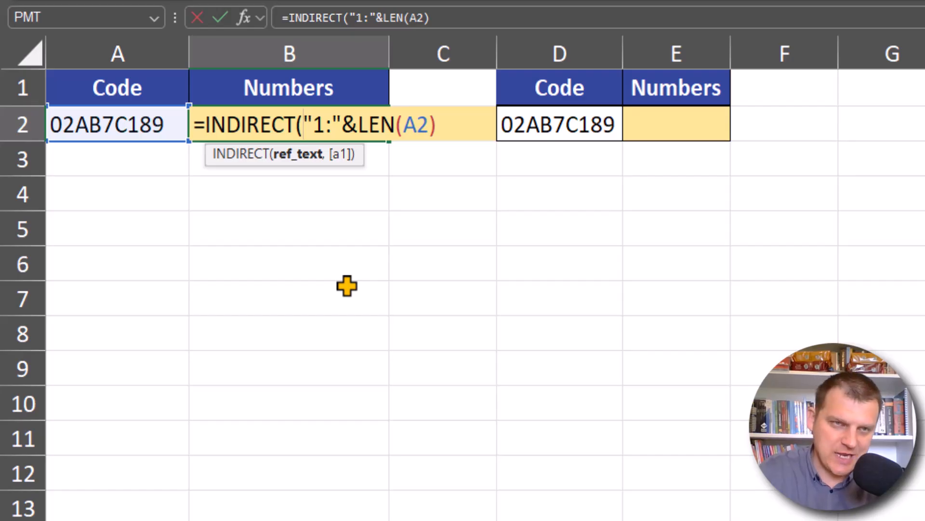
type(")")
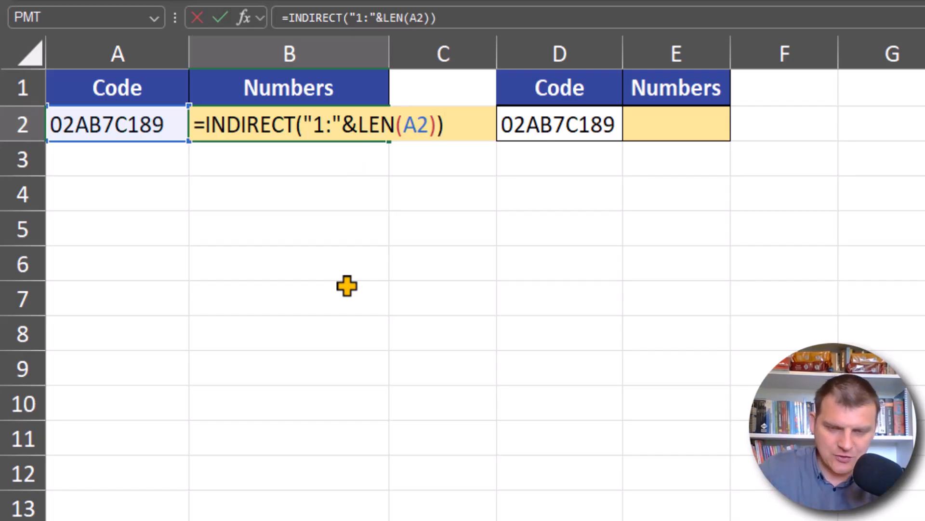
key("Return")
key("Return")
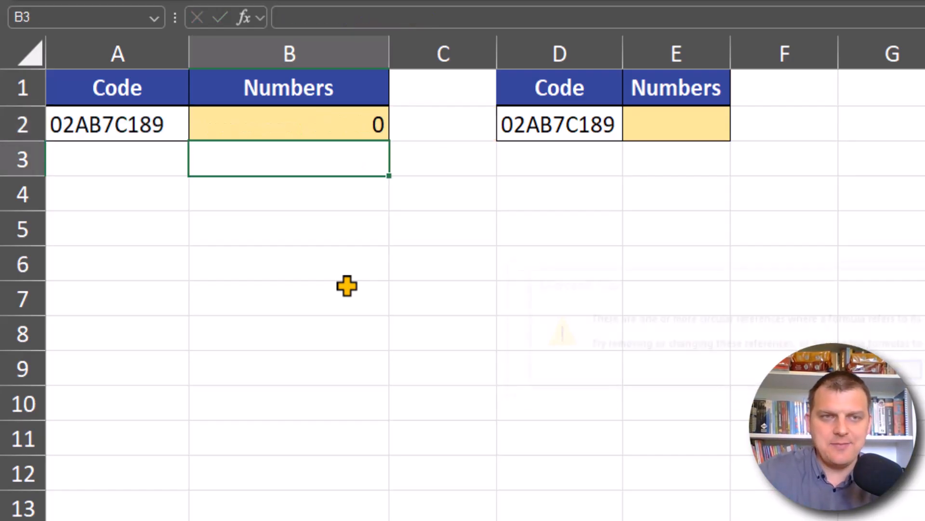
Step: Wrap the INDIRECT formula in cell B2 with ROW, making it =ROW(INDIRECT("1:"&LEN(A2))), and select its spilled results
double_click(298, 116)
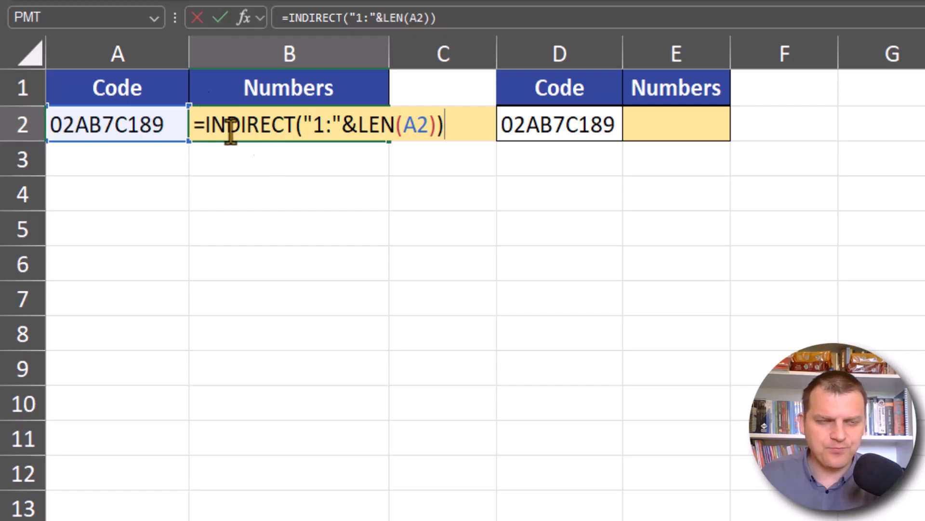
left_click(204, 124)
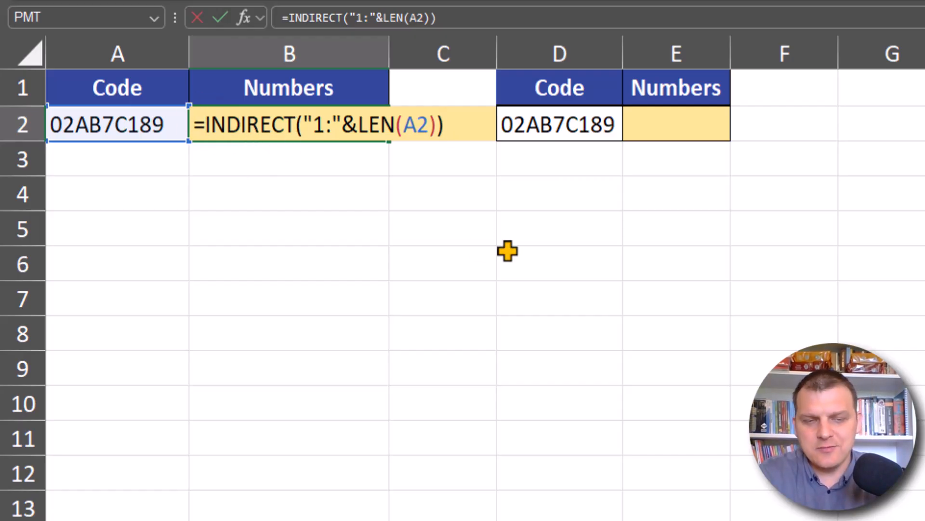
type("row")
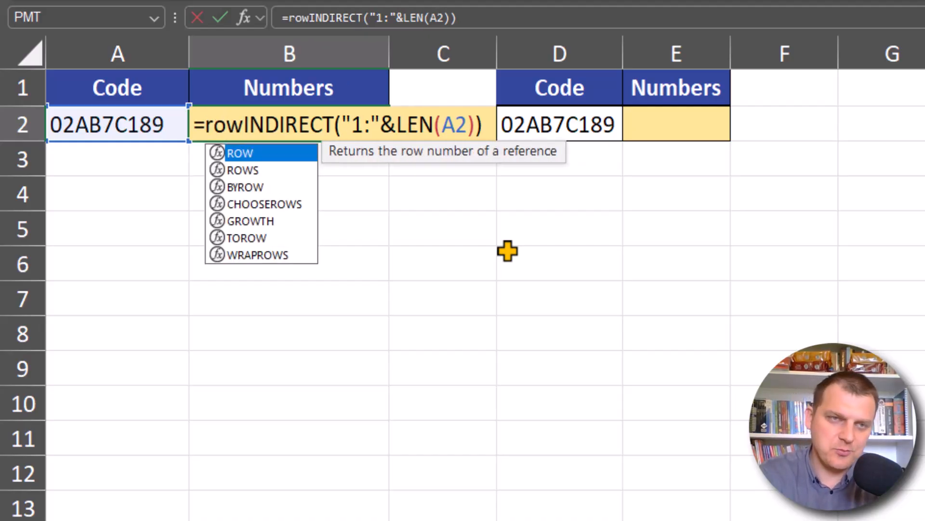
key("Tab")
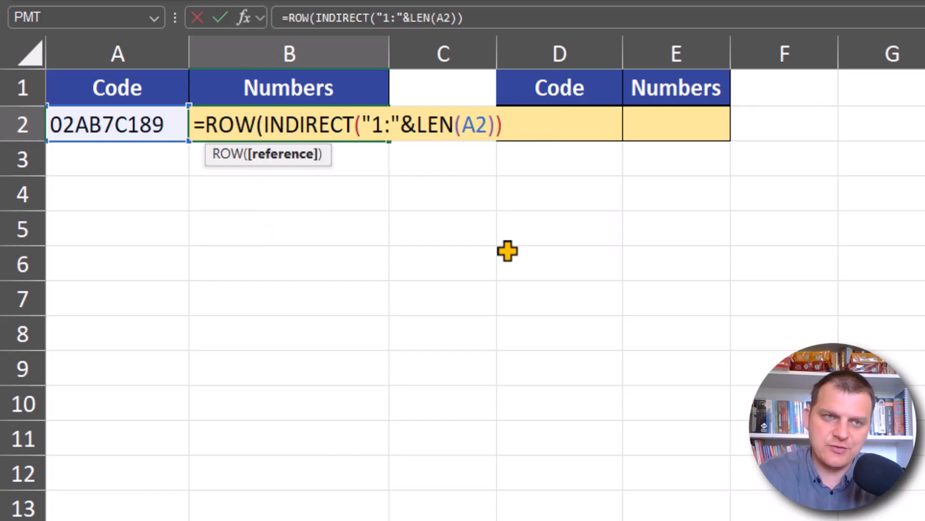
type("INDIRECT(\"1:\"&LEN(A2)))")
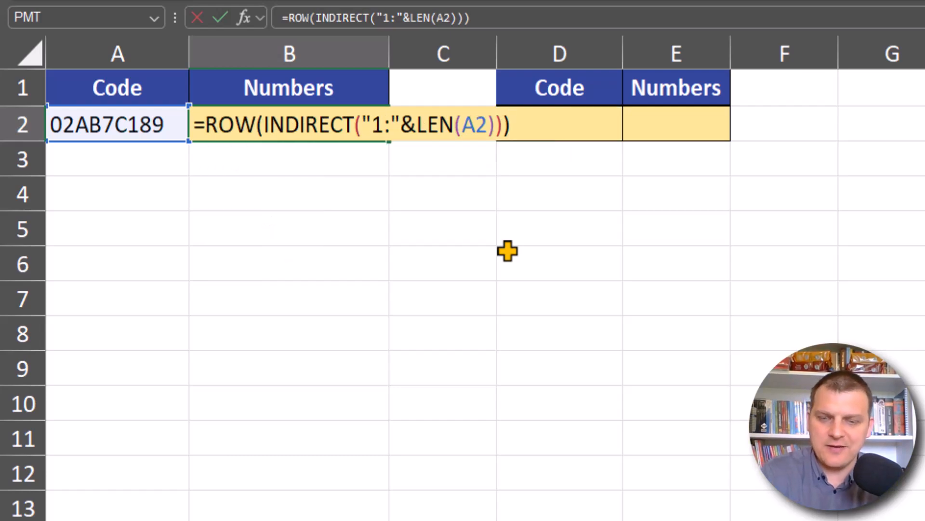
key("Return")
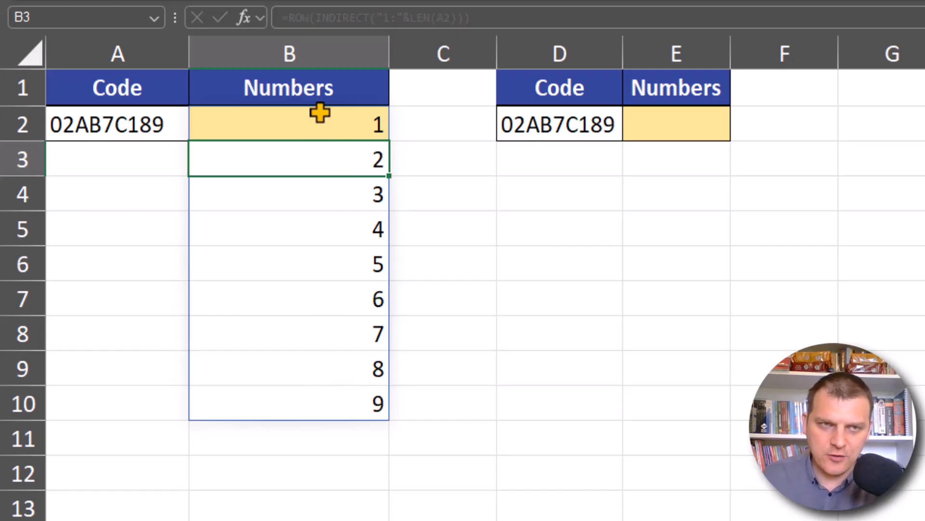
left_click_drag(319, 113, 337, 393)
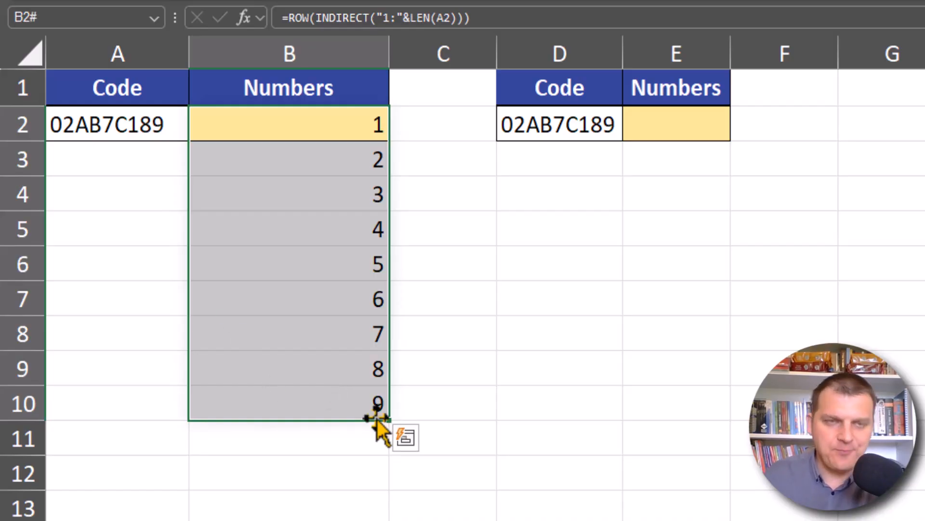
Step: Nest the ROW expression in cell B2 as the start number of MID, making the formula =MID(A2,ROW(INDIRECT("1:"&LEN(A2))),1)
left_click(326, 119)
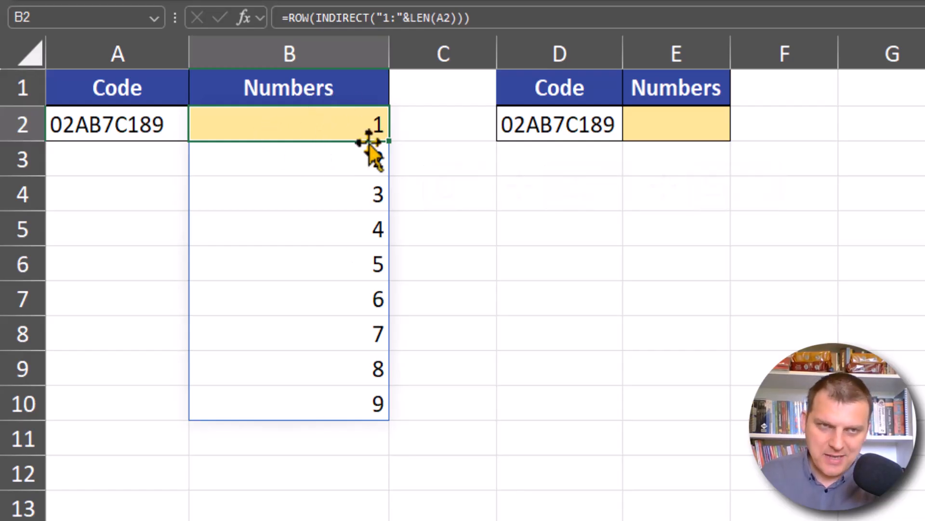
key("F2")
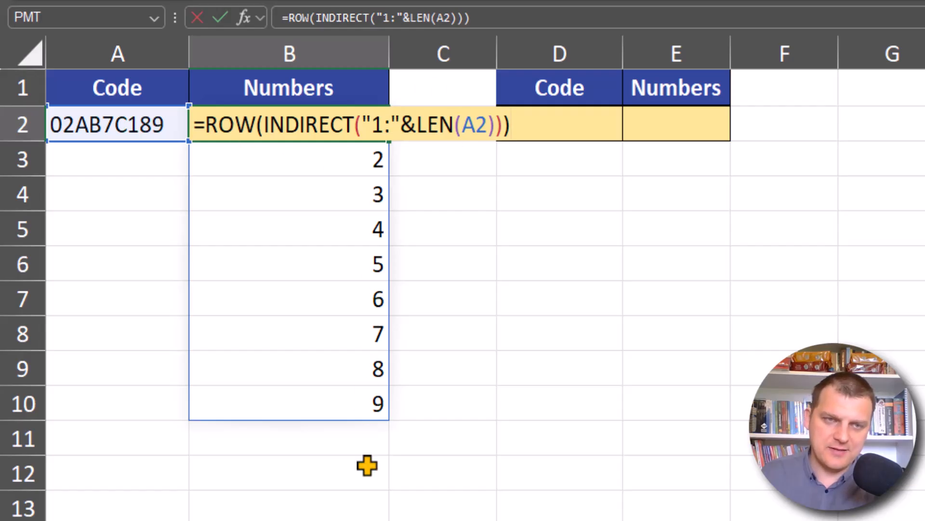
key("Home")
key("Right")
type("MI")
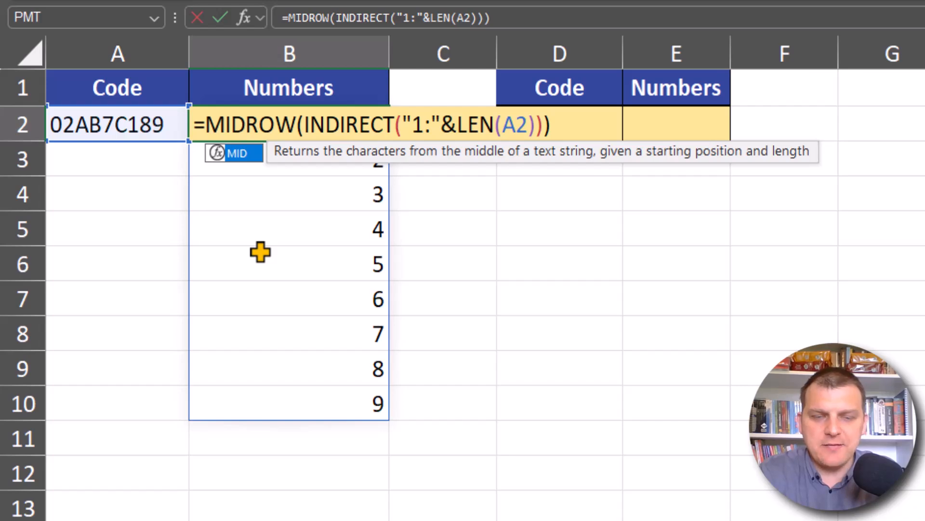
type("(")
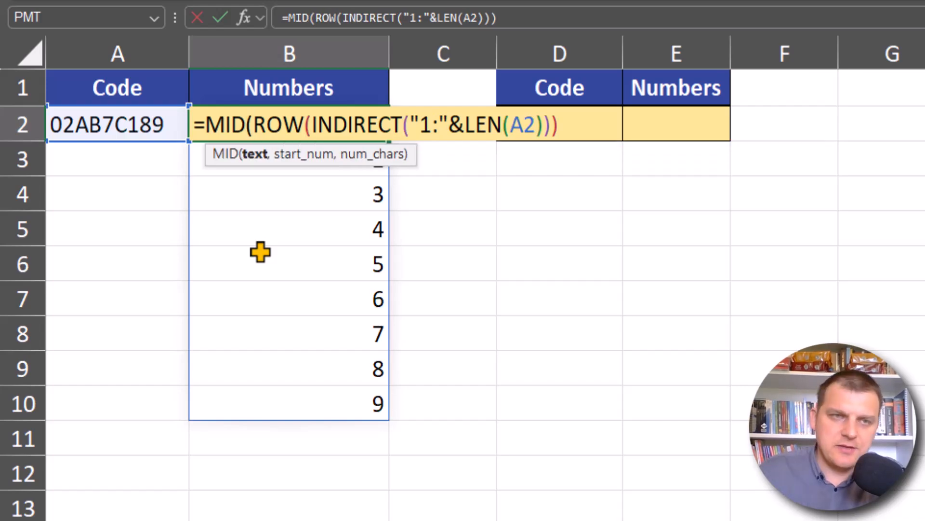
left_click(102, 128)
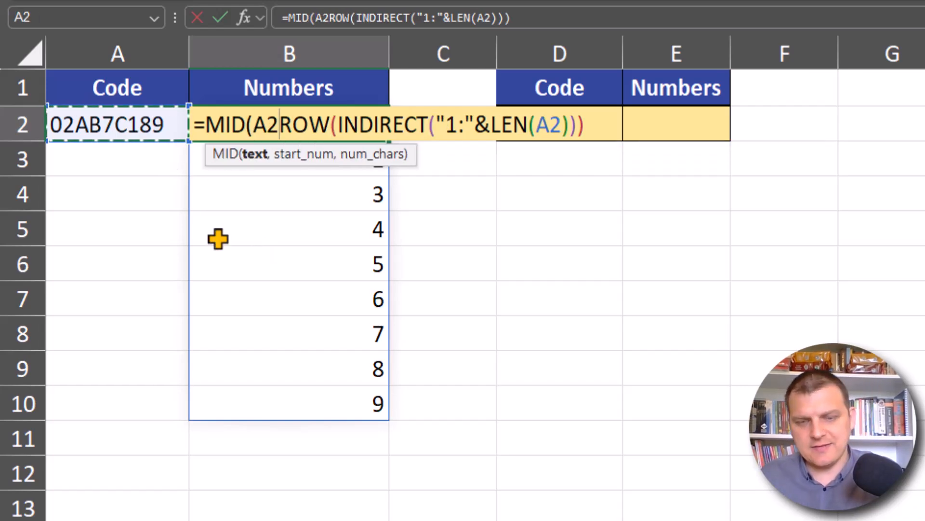
type(",")
left_click(601, 126)
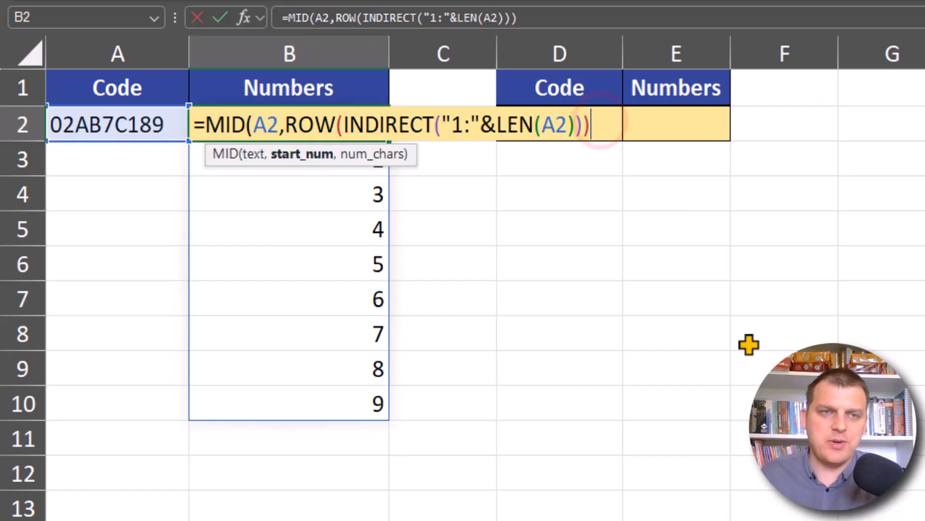
type(",1)")
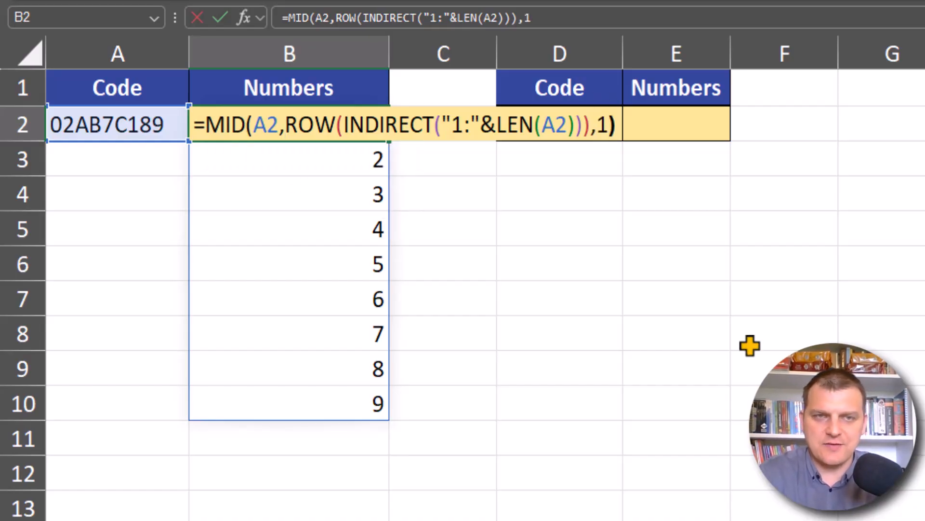
key("Return")
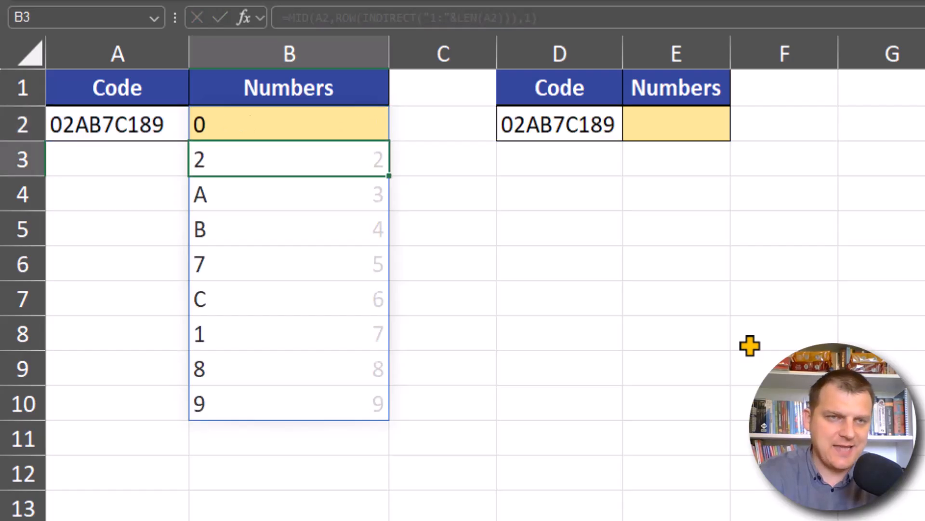
Step: Add a double minus before MID in the cell B2 formula to convert the extracted characters into numbers, and check the spilled results
left_click_drag(275, 118, 295, 400)
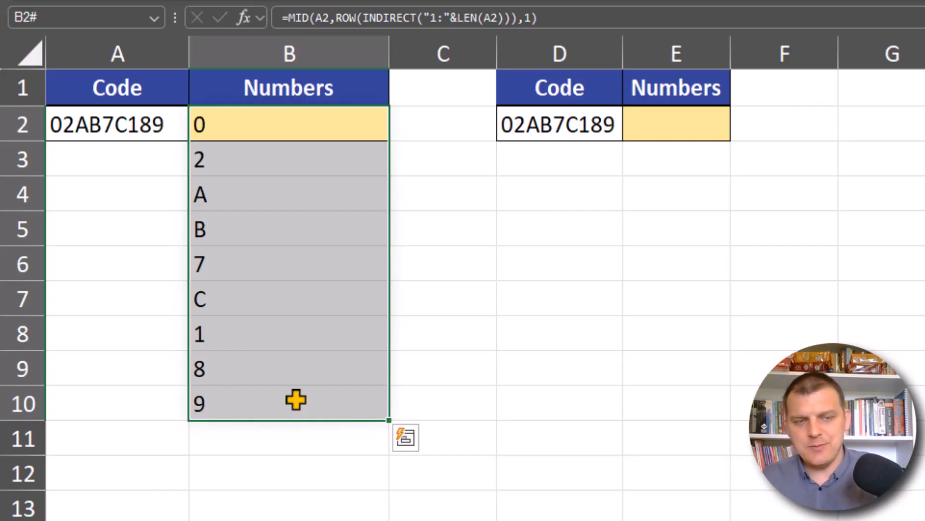
left_click_drag(180, 99, 181, 432)
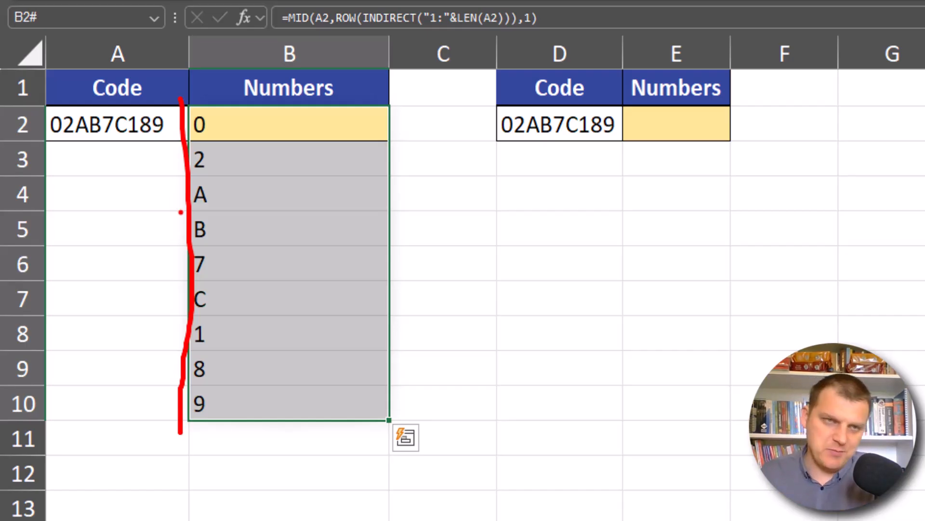
key("Escape")
key("F2")
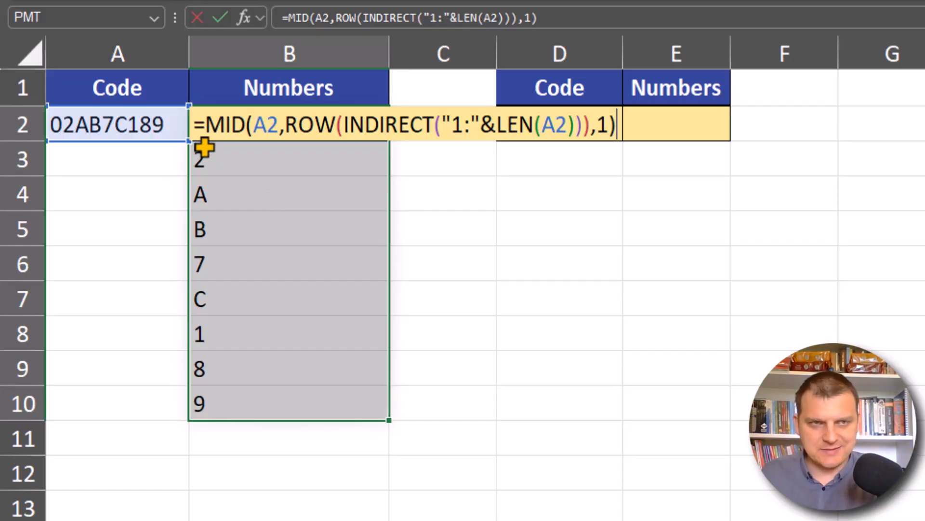
left_click(204, 124)
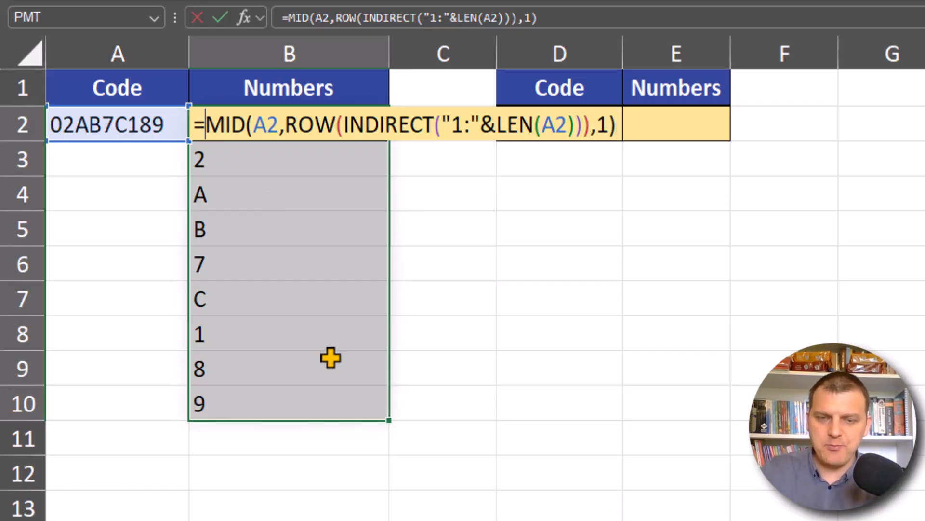
type("--")
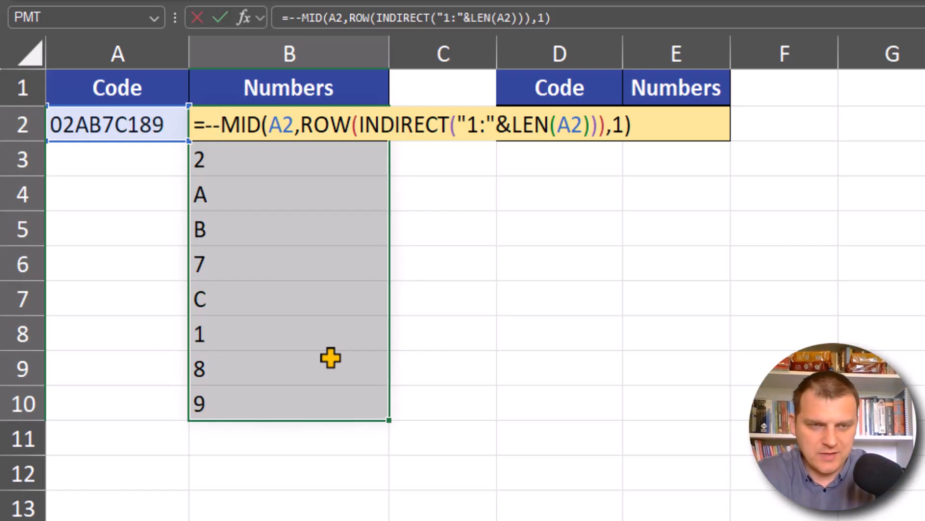
key("Return")
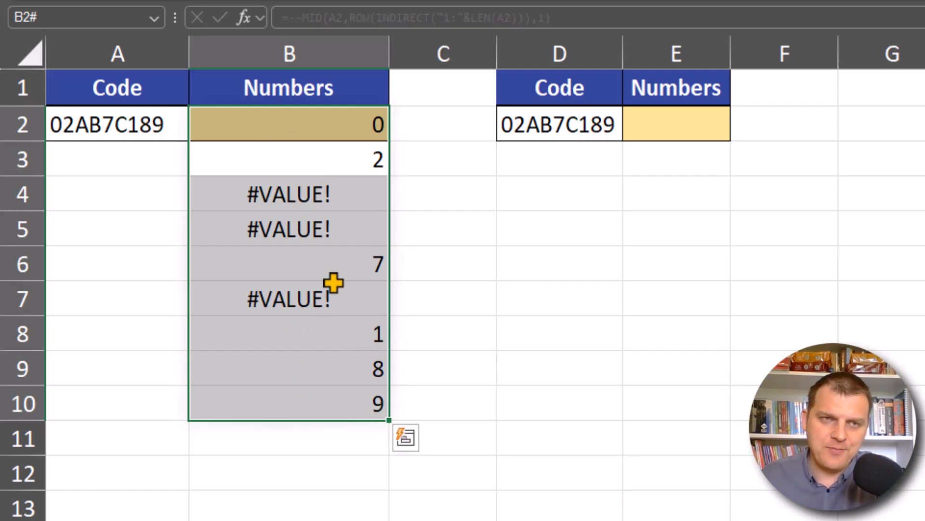
left_click(365, 128)
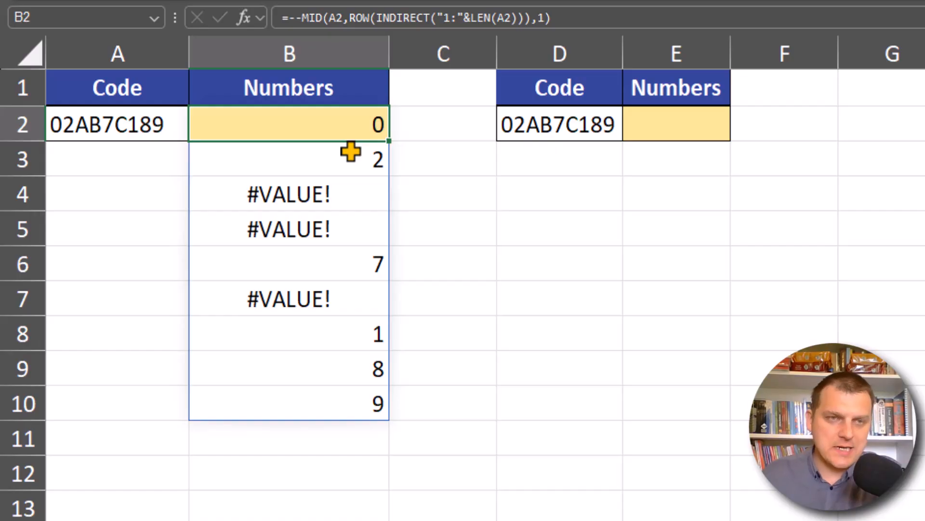
left_click(357, 194)
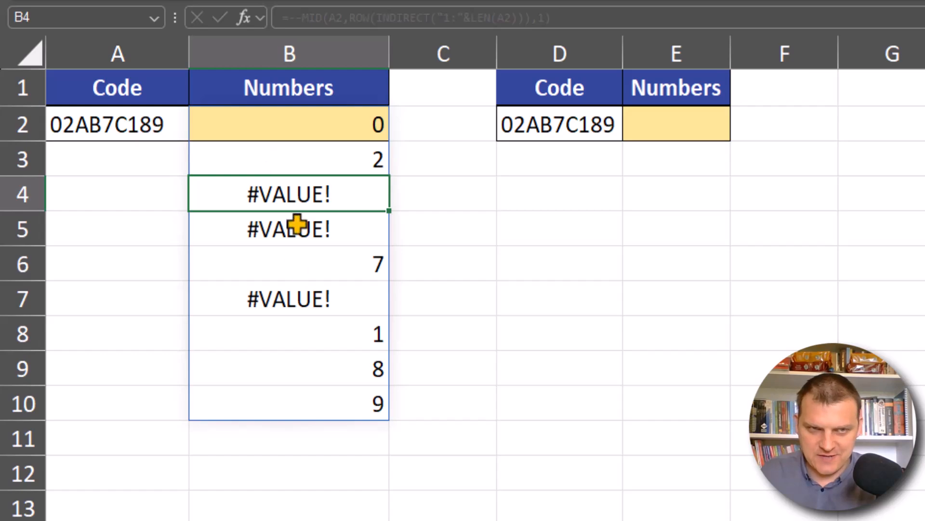
Step: Wrap the --MID formula in cell B2 with IFERROR, using an empty string "" as the value for errors
left_click(298, 125)
key("F2")
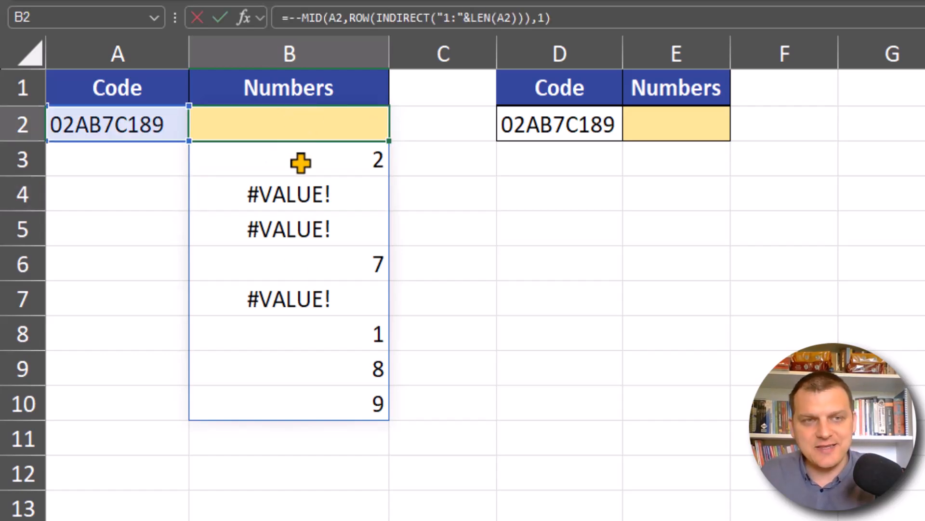
left_click(204, 126)
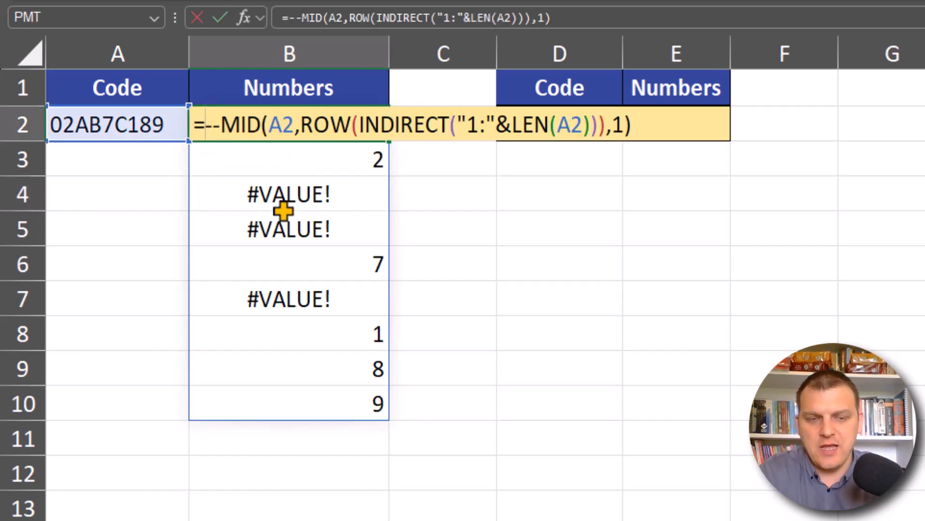
type("if")
key("Down")
key("Tab")
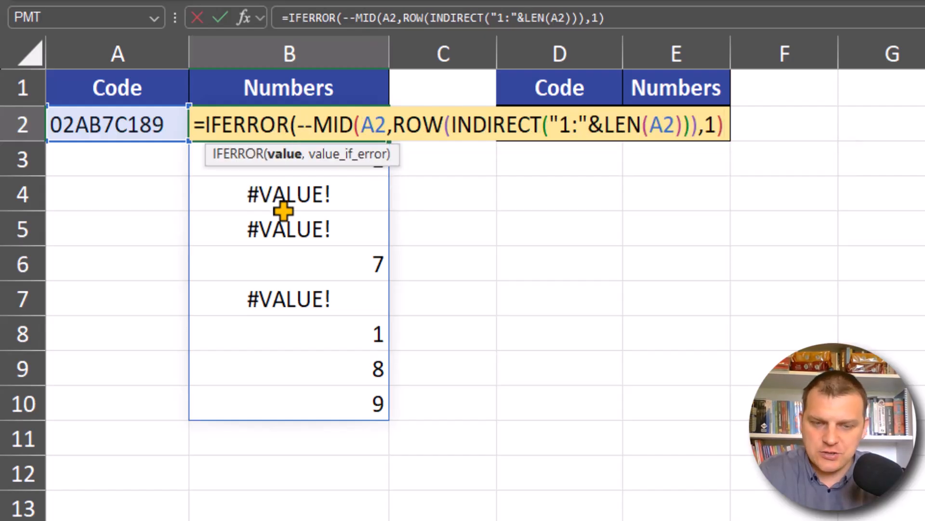
type(",")
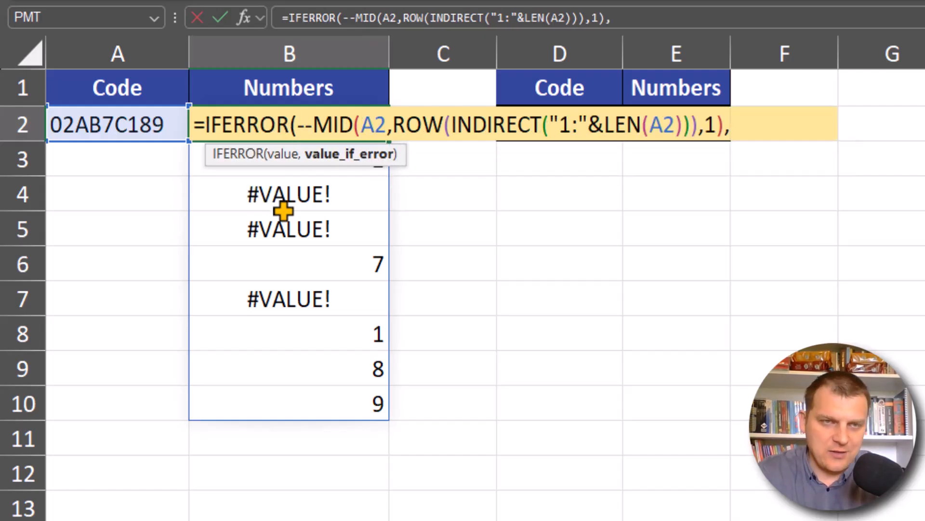
type("\"\")")
key("ctrl+Return")
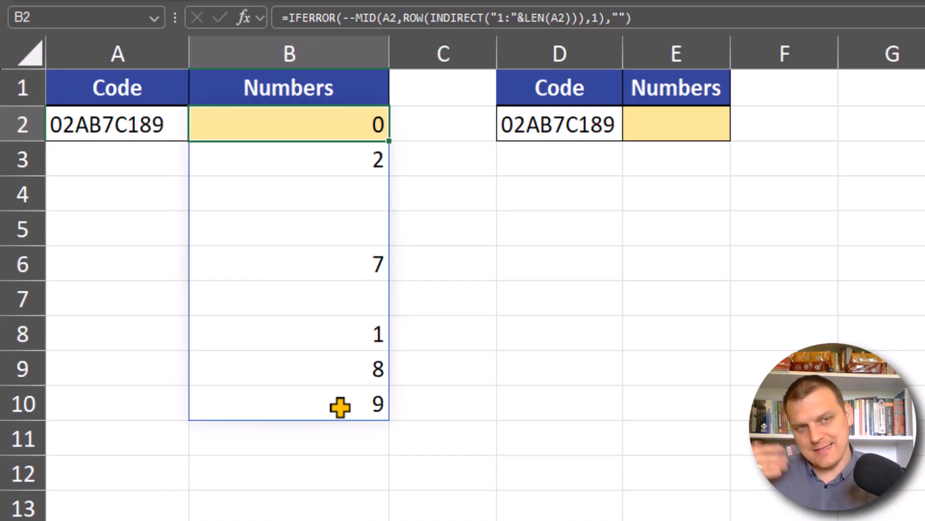
Step: Wrap the IFERROR formula in cell B2 with CONCAT, making it =CONCAT(IFERROR(--MID(A2,ROW(INDIRECT("1:"&LEN(A2))),1),""))
left_click_drag(352, 181, 355, 226)
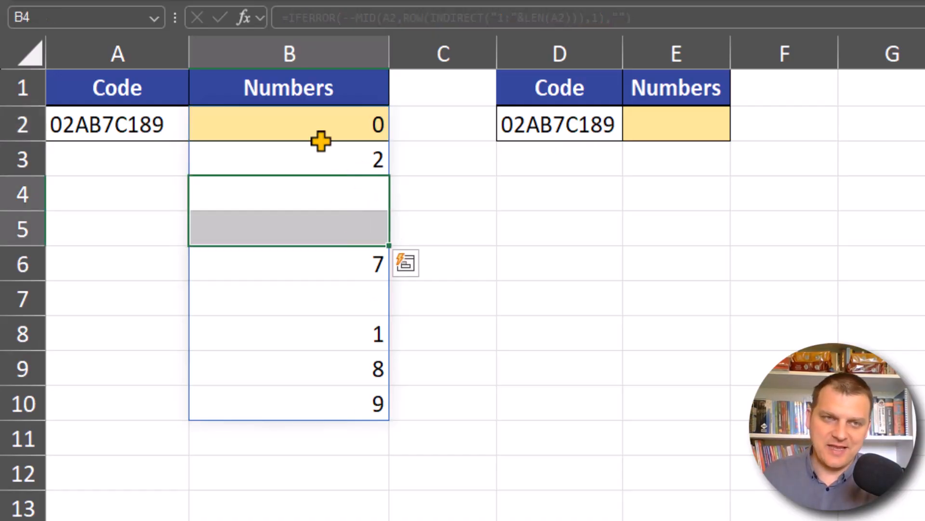
left_click(321, 128)
double_click(344, 135)
left_click(204, 126)
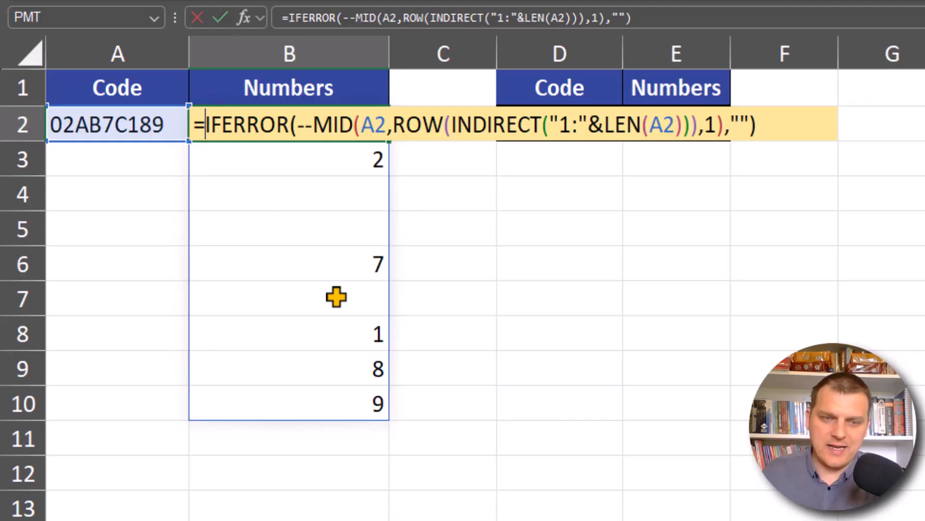
type("con")
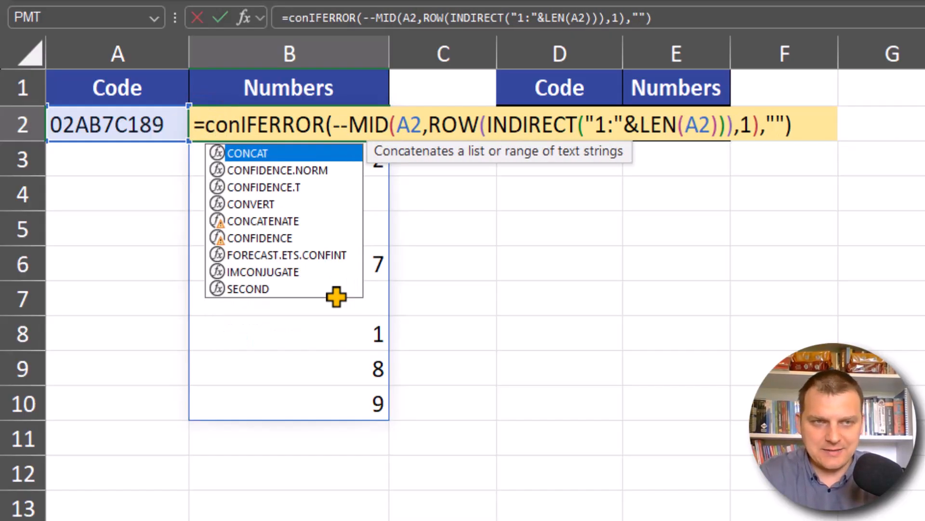
key("Tab")
key("End")
type(")")
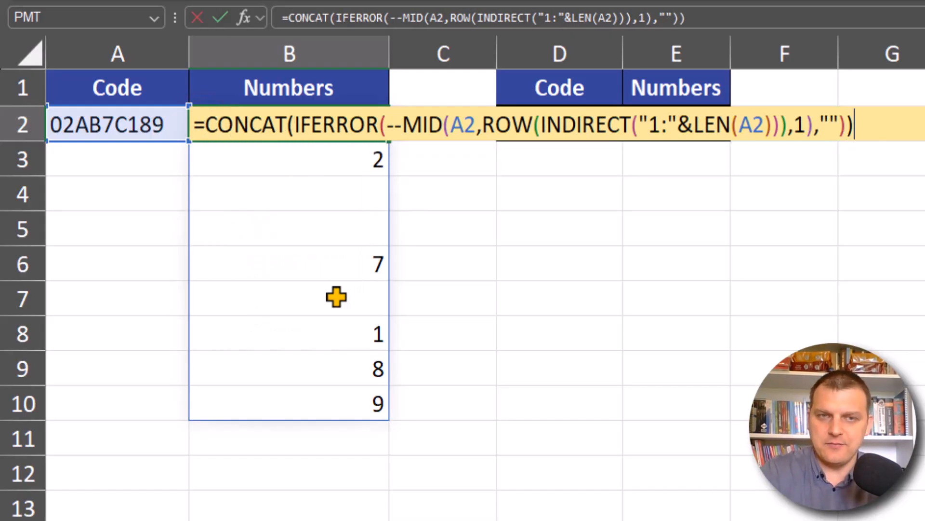
key("Return")
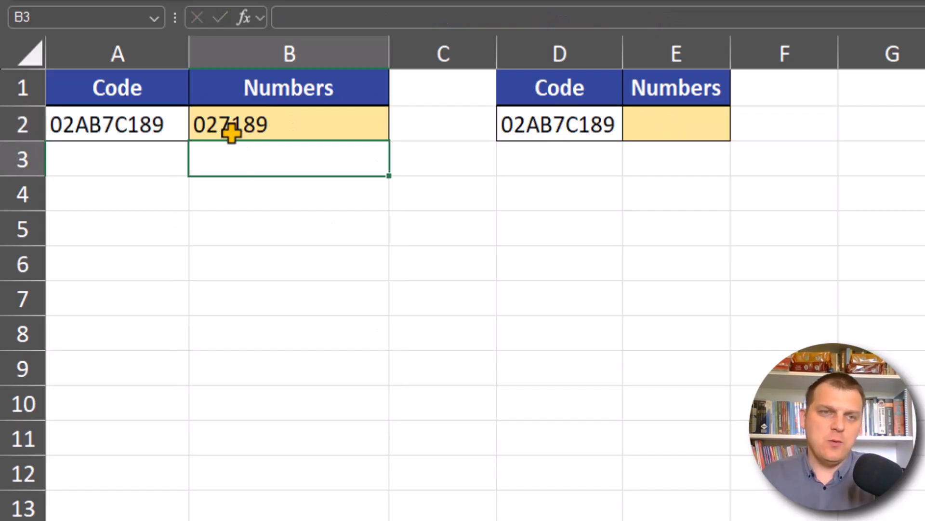
Step: Add a double minus before CONCAT in the cell B2 formula to convert the joined text into a number
left_click(223, 108)
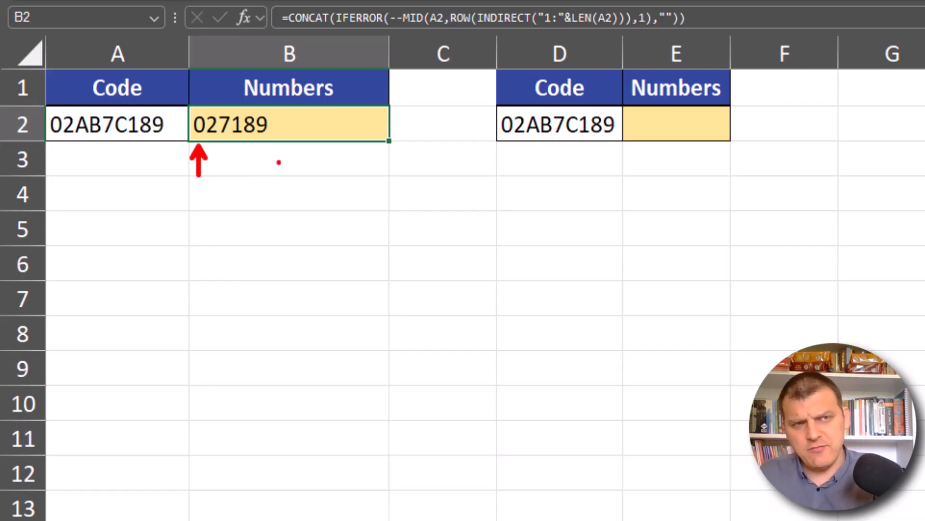
double_click(206, 126)
left_click(206, 126)
type("--")
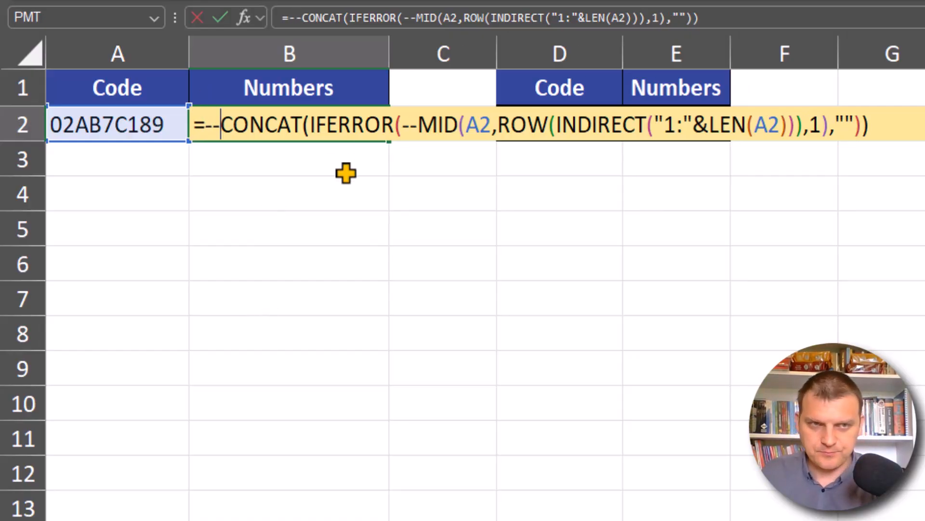
key("Return")
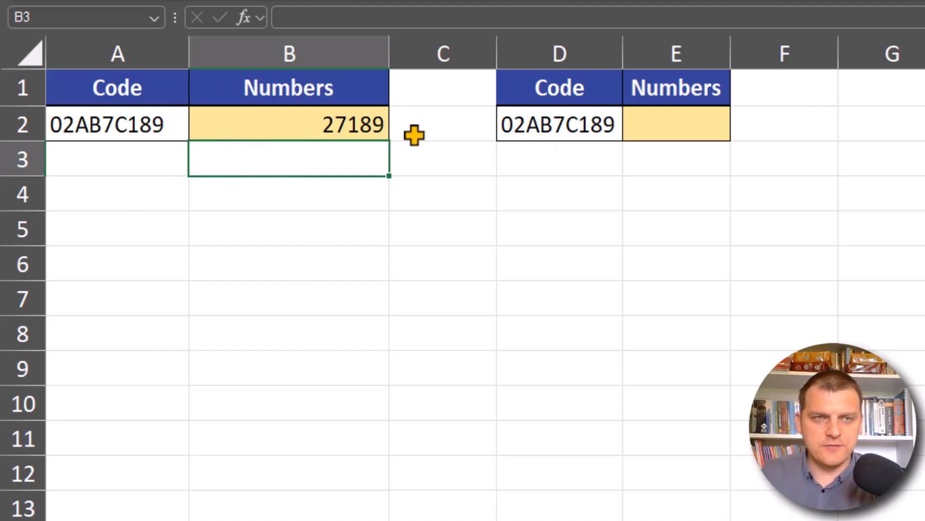
Step: Copy the full formula text from cell B2 and paste it into cell E2 with its A2 references unchanged
left_click(324, 123)
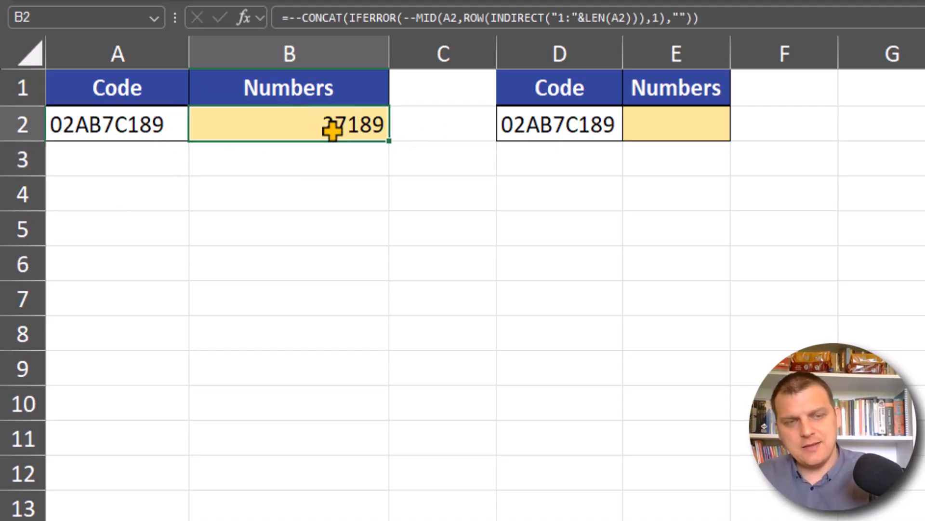
double_click(332, 129)
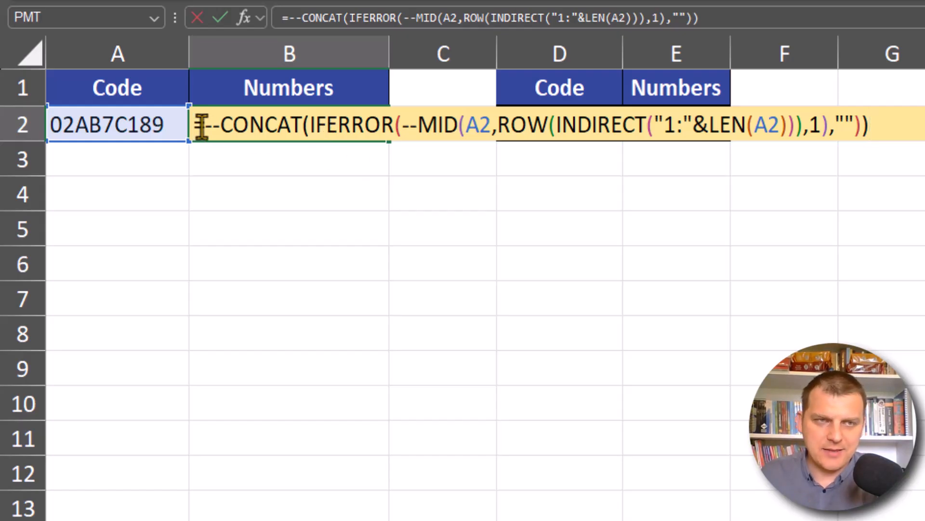
left_click_drag(196, 128, 921, 130)
key("ctrl+c")
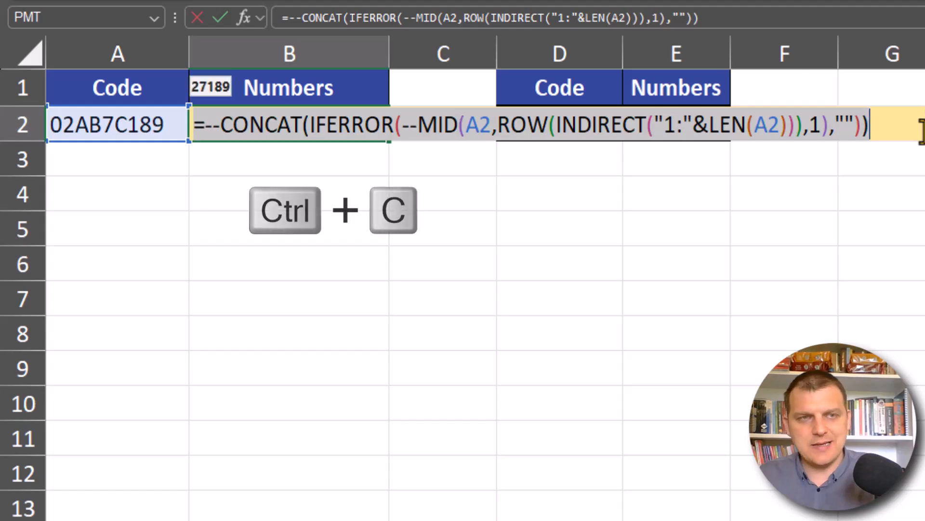
key("Escape")
double_click(661, 124)
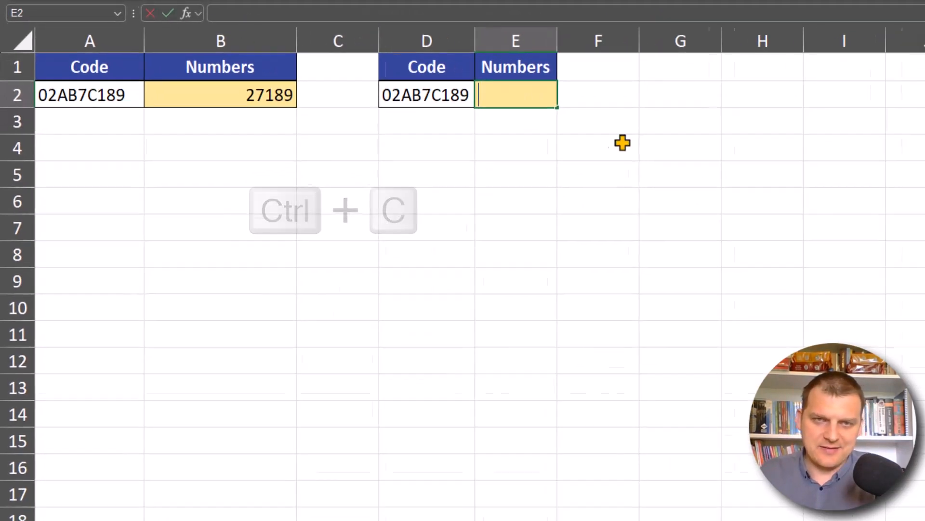
key("ctrl+v")
Step: Remove the double minus before CONCAT from the formula in cell E2
left_click(507, 100)
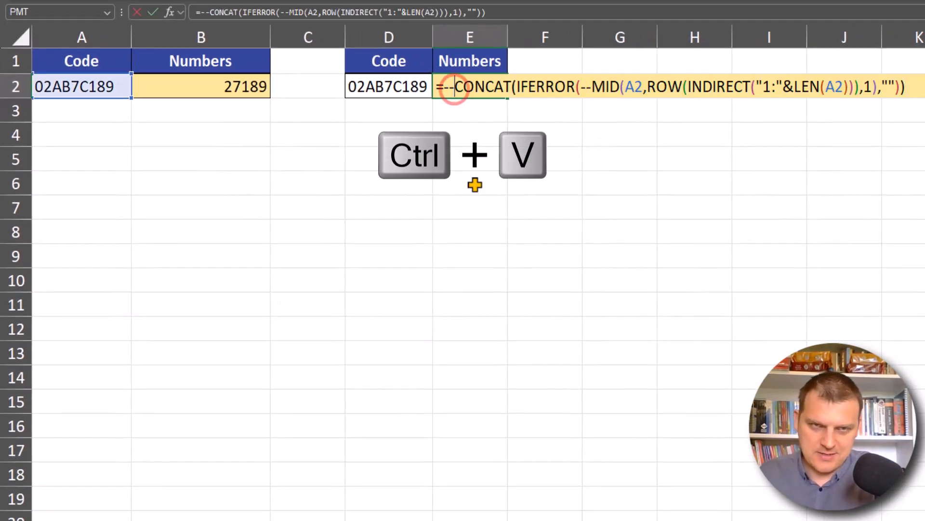
key("BackSpace")
key("BackSpace")
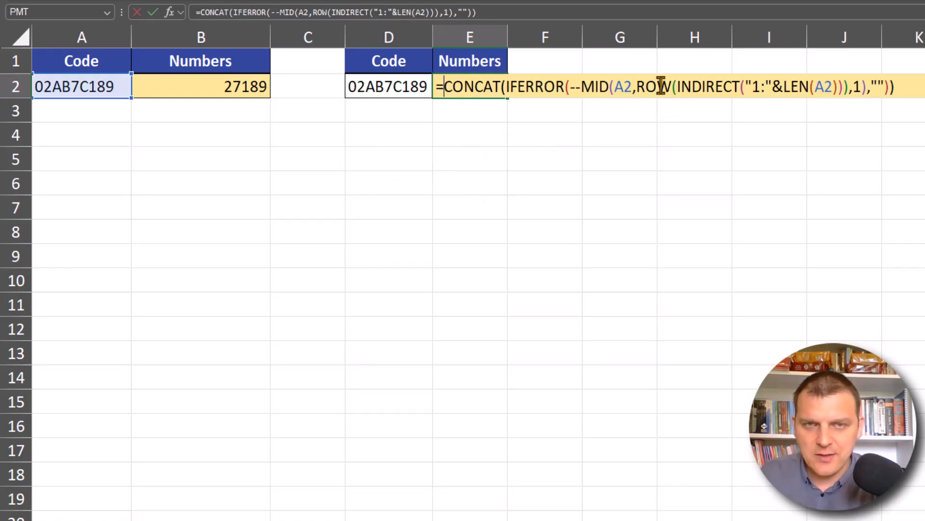
Step: Replace the ROW(INDIRECT("1:"& part of MID's start number in the cell E2 formula with the SEQUENCE function
left_click(656, 106)
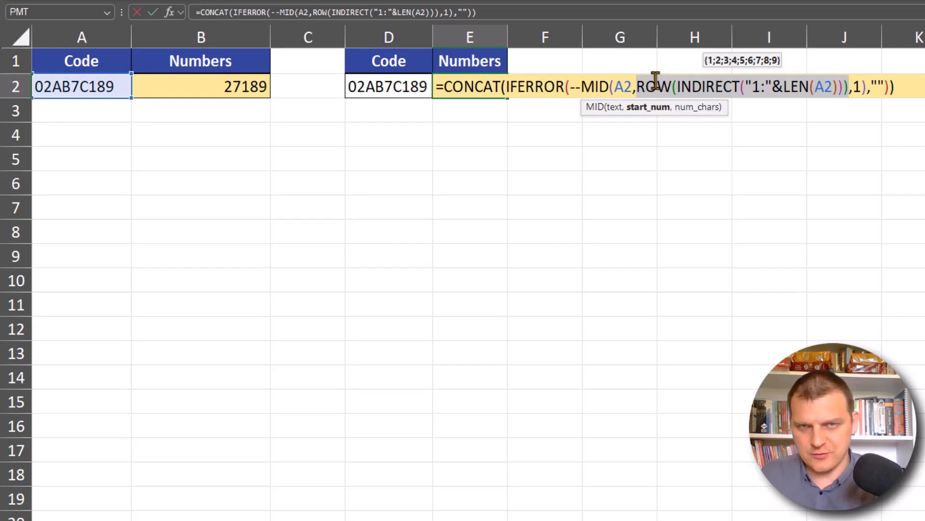
left_click_drag(781, 89, 638, 89)
type("se")
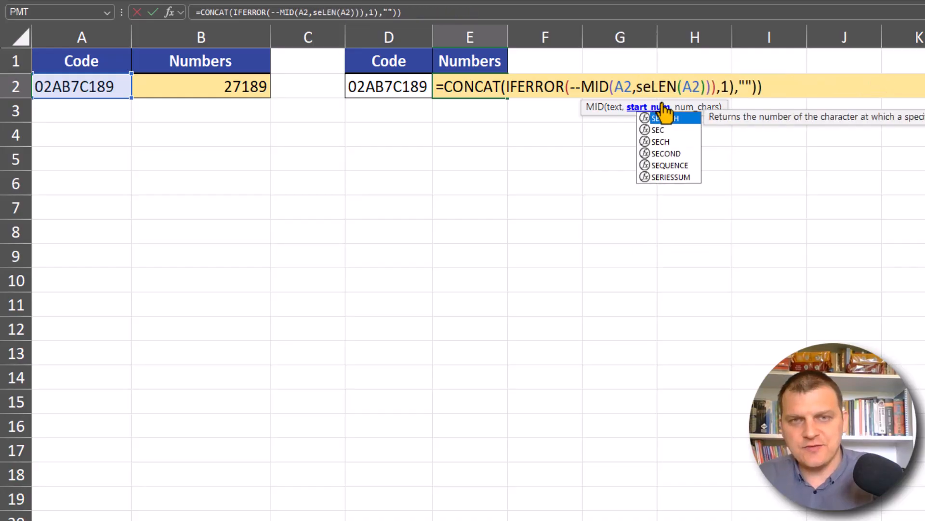
type("q")
key("Tab")
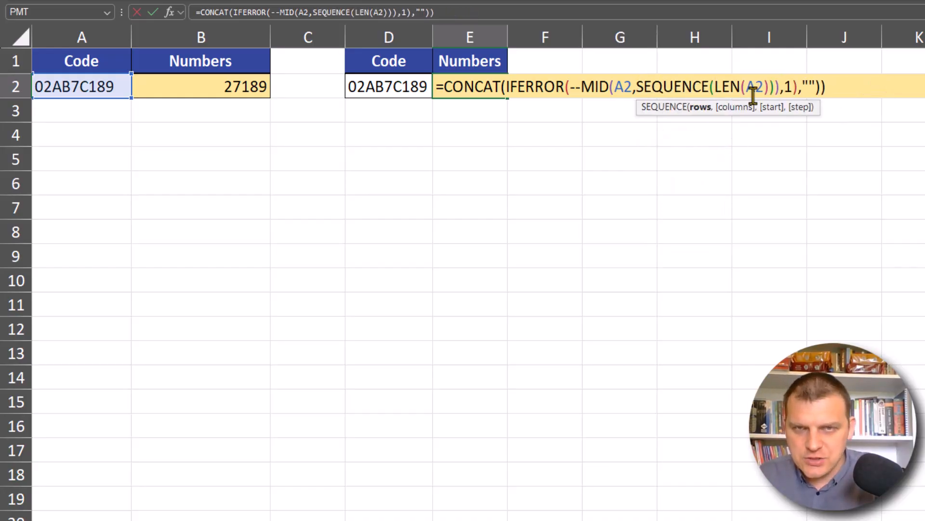
Step: Delete the extra closing parenthesis after SEQUENCE(LEN(A2)) and enter the cell E2 formula as =CONCAT(IFERROR(--MID(A2,SEQUENCE(LEN(A2)),1),""))
left_click(777, 87)
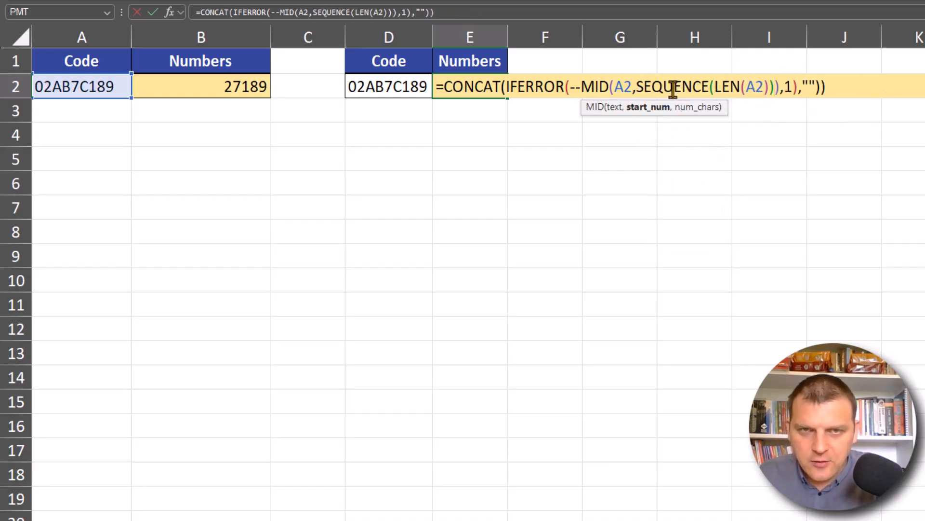
left_click(649, 107)
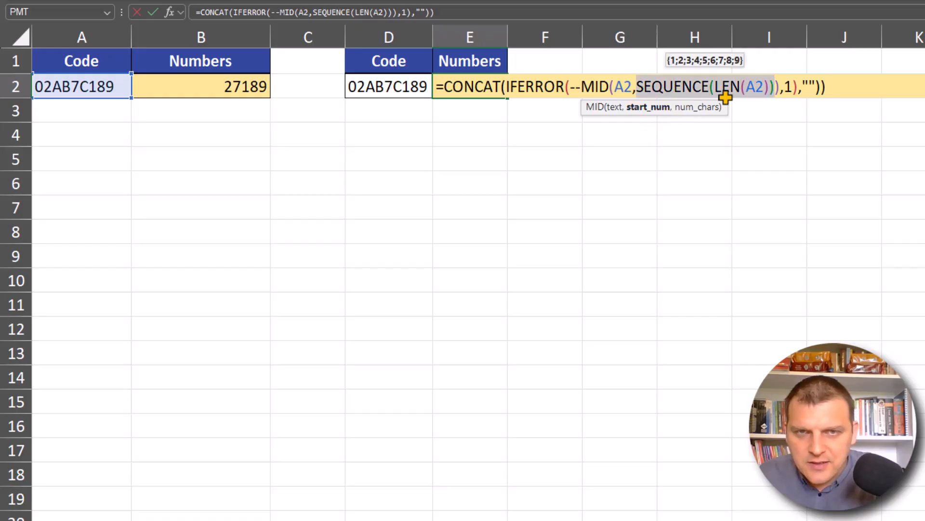
left_click(773, 88)
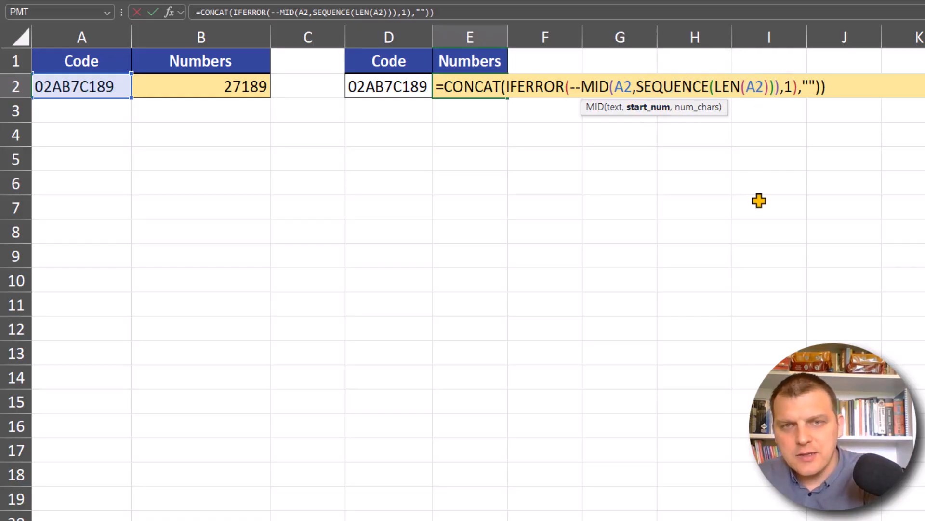
key("BackSpace")
left_click(828, 86)
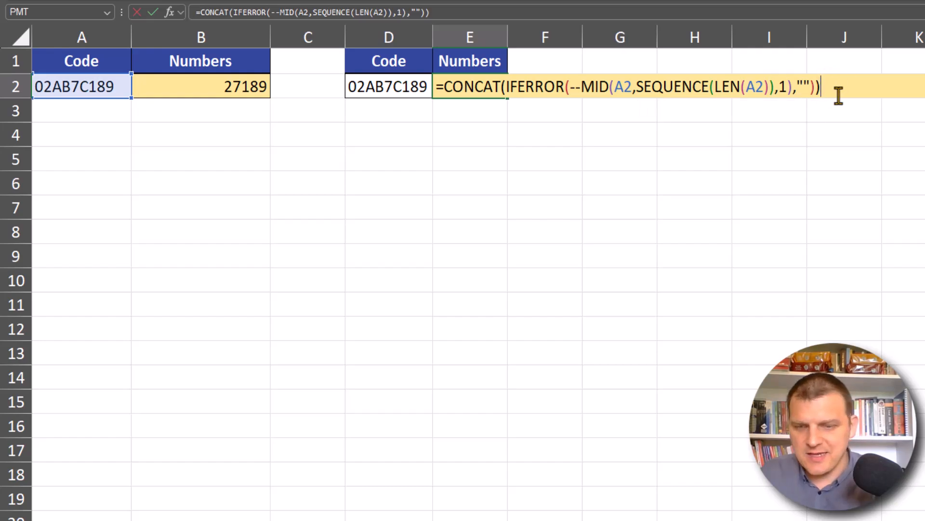
key("Return")
Step: Review the SEQUENCE formula in cell E2 and compare it with the ROW and INDIRECT formula in cell B2
left_click(464, 87)
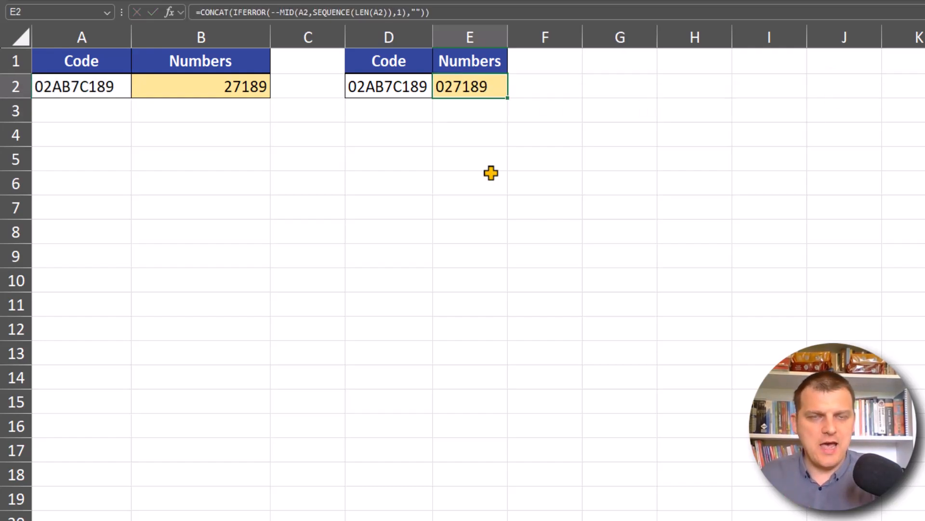
key("F2")
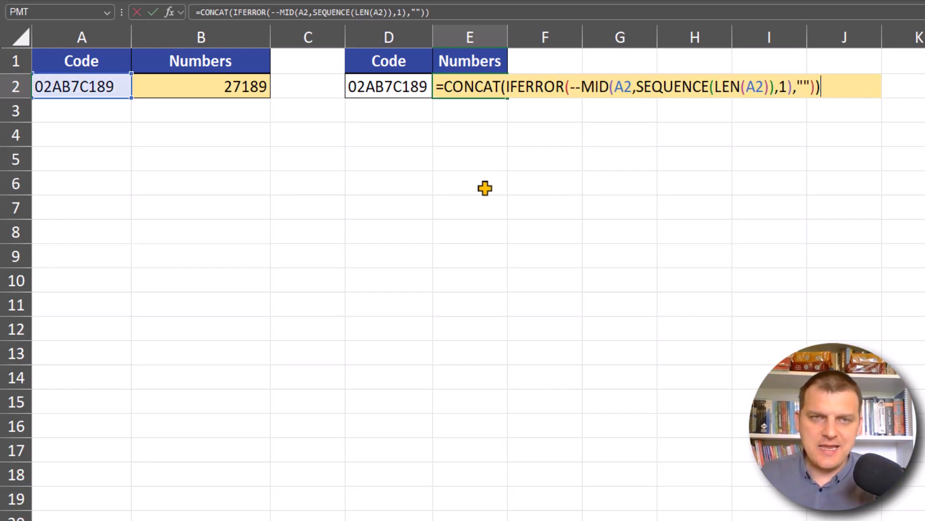
key("Escape")
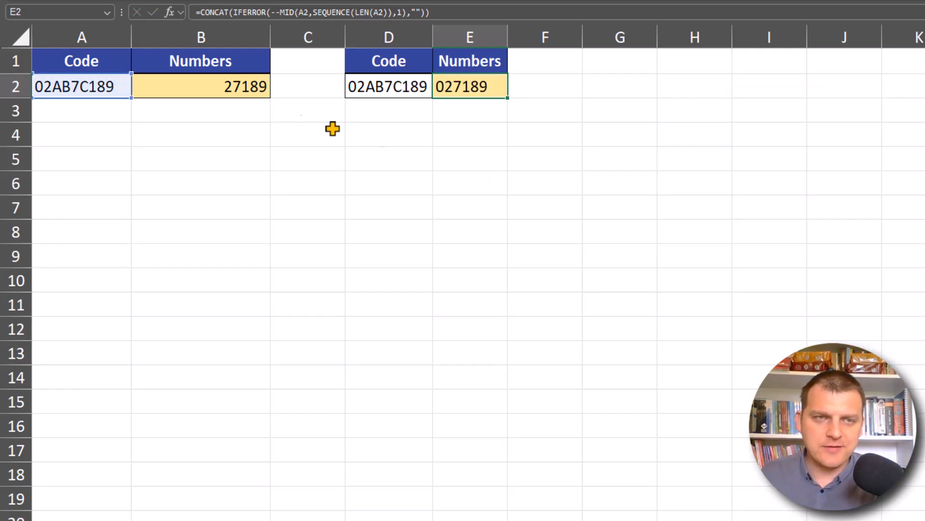
double_click(221, 90)
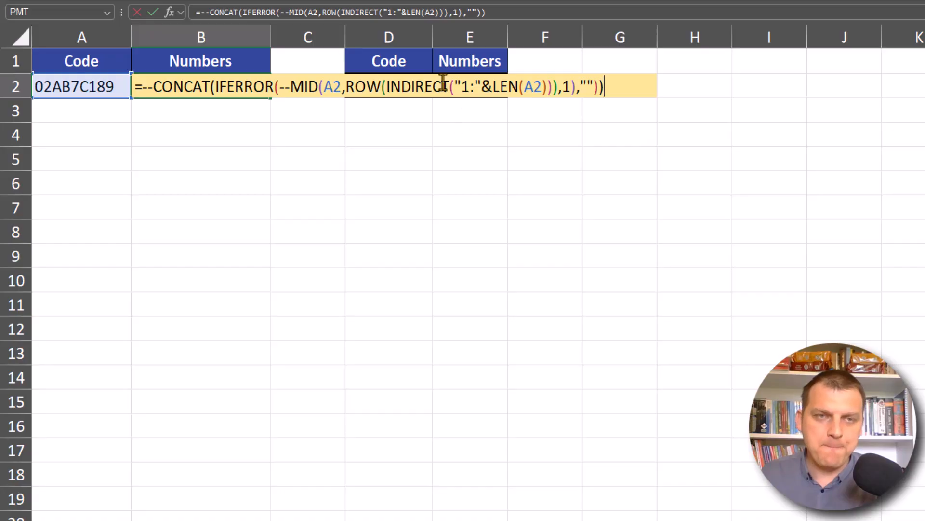